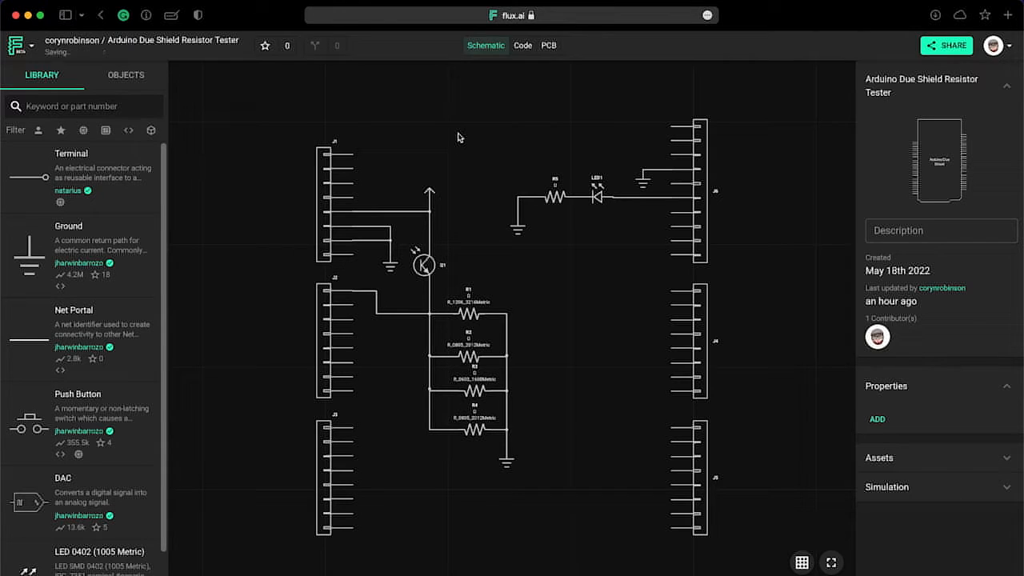
# Open the PCB layout and inspect the shield board from several angles in 3D.
pyautogui.click(550, 47)
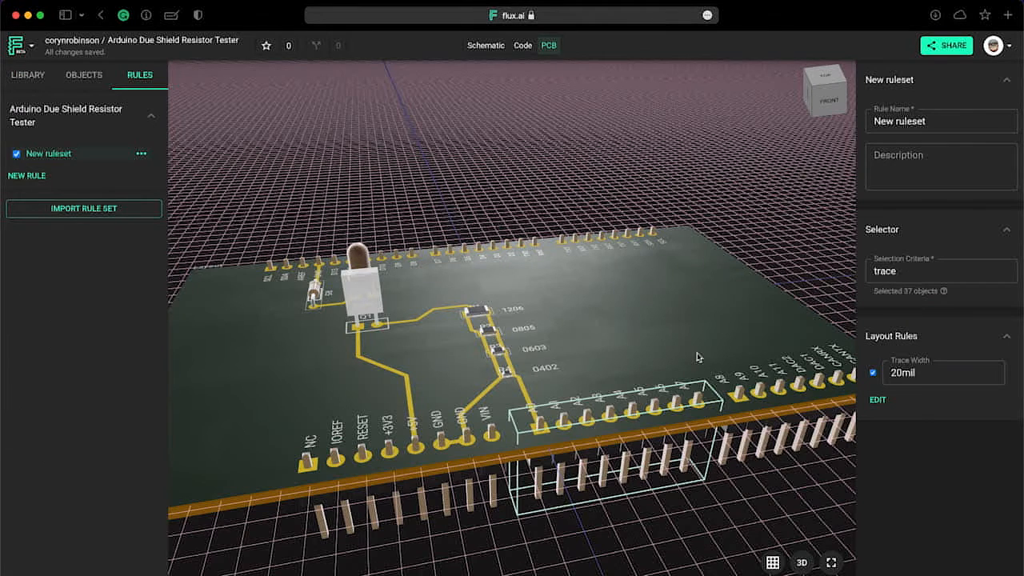
pyautogui.moveTo(698, 357); pyautogui.dragTo(592, 373, button='right')
pyautogui.moveTo(767, 323); pyautogui.dragTo(701, 363)
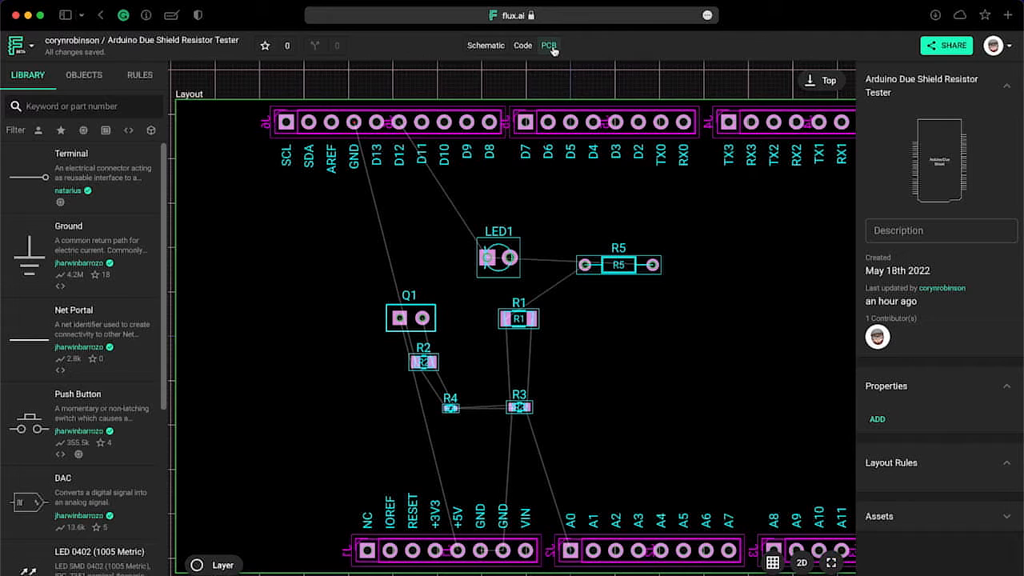
# Rotate resistor R5 right to 270 degrees and place it vertically below the upper header's GND pin.
pyautogui.moveTo(615, 259); pyautogui.dragTo(388, 200)
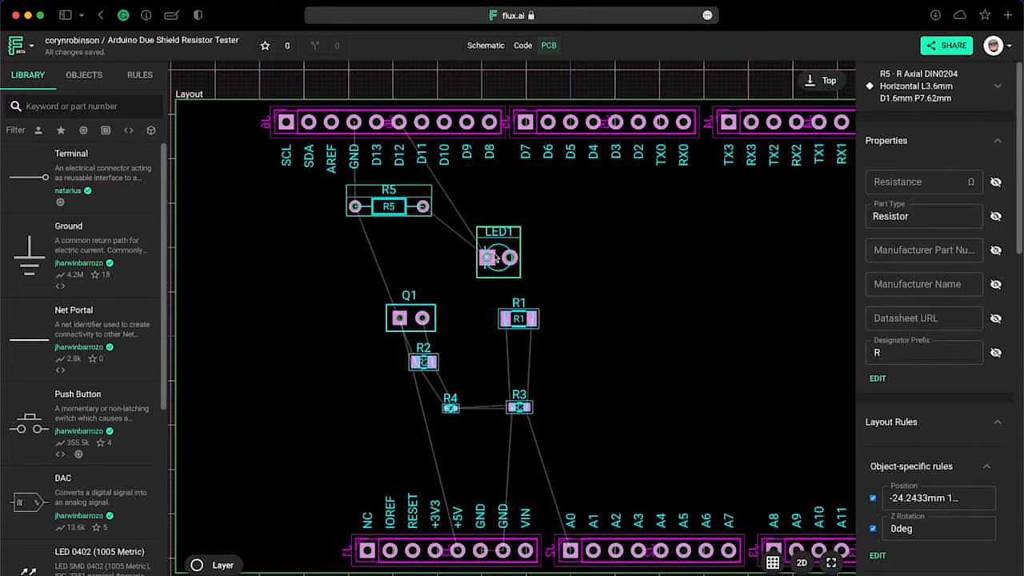
pyautogui.rightClick(392, 205)
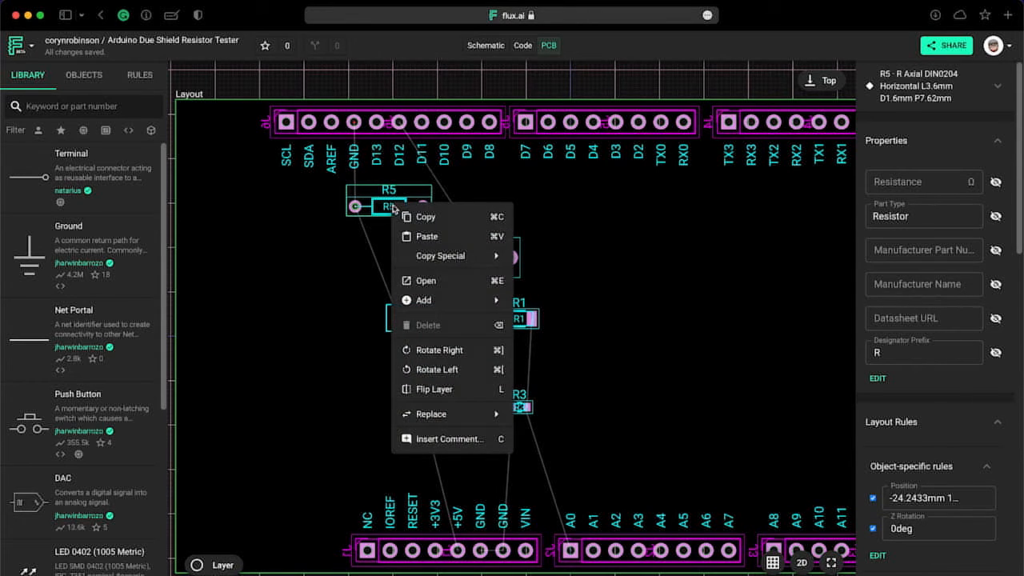
pyautogui.click(441, 350)
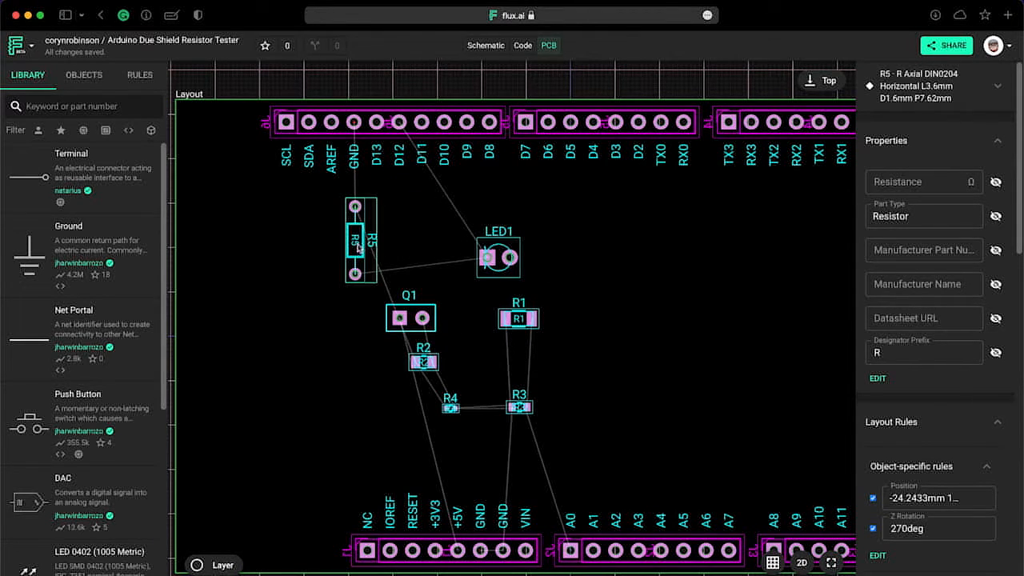
pyautogui.moveTo(358, 244); pyautogui.dragTo(356, 224)
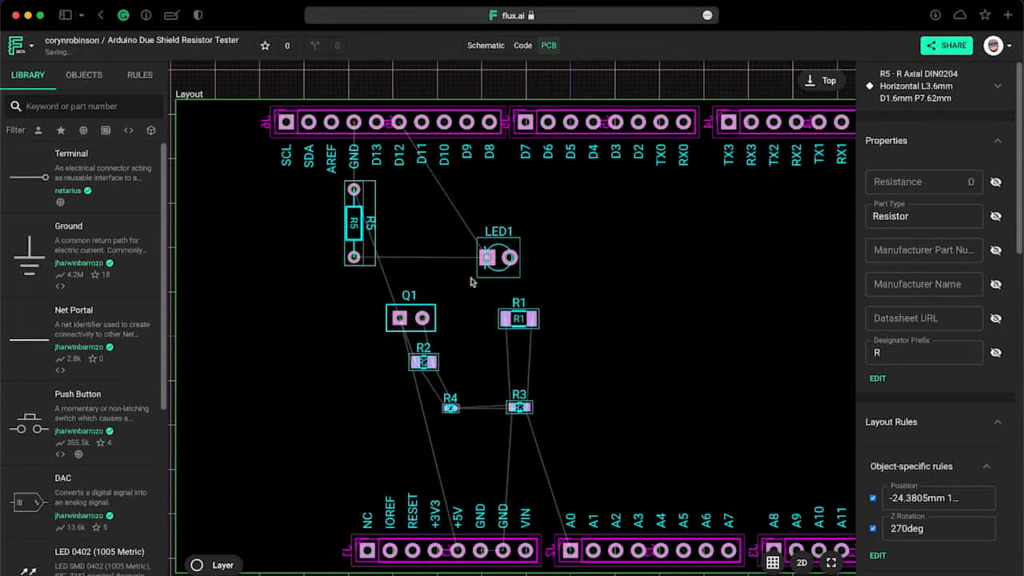
# Move LED1 closer to R5 beneath the D12 pin and align Q1 directly below it.
pyautogui.moveTo(459, 240); pyautogui.dragTo(416, 247)
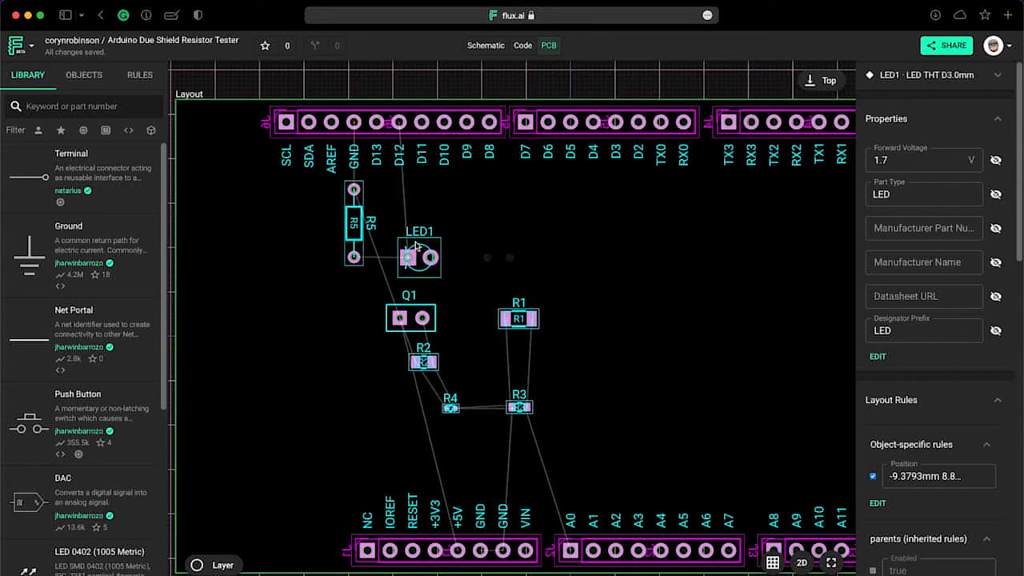
pyautogui.moveTo(413, 331); pyautogui.dragTo(424, 336)
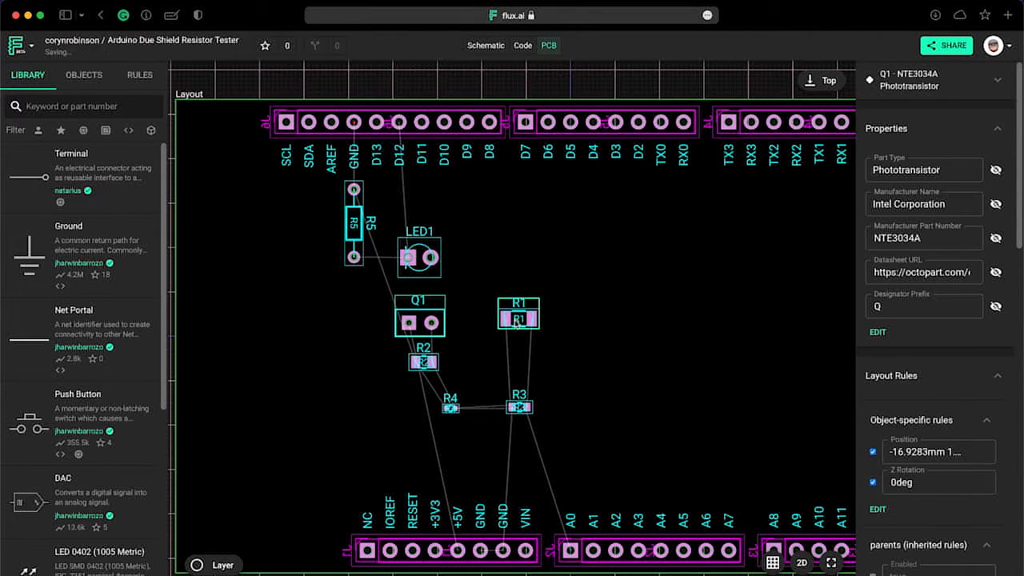
# Shift R1 farther to the right of Q1 and place R2 directly below R1.
pyautogui.moveTo(519, 322); pyautogui.dragTo(555, 324)
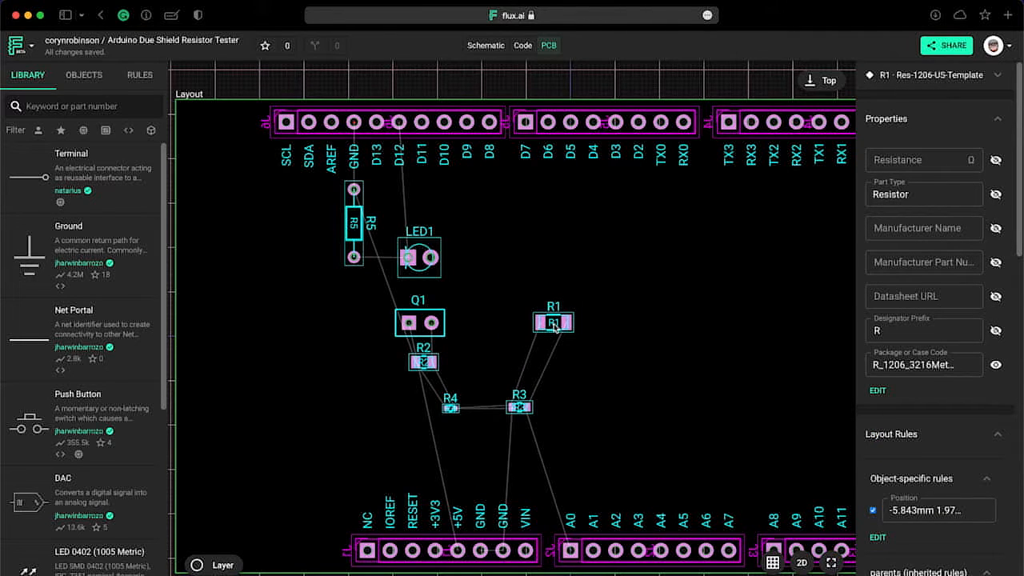
pyautogui.moveTo(423, 362); pyautogui.dragTo(579, 385)
pyautogui.click(654, 373)
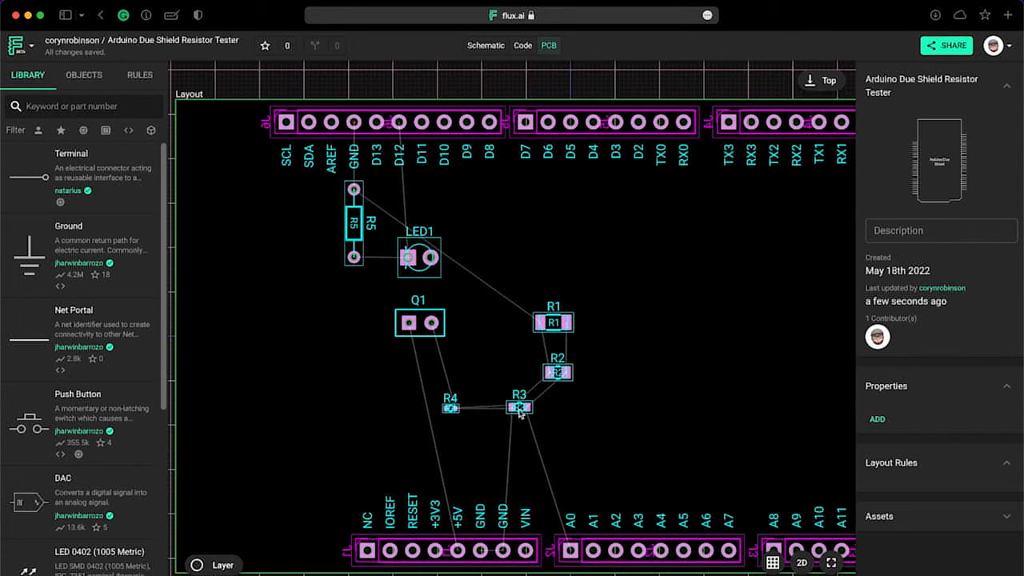
pyautogui.moveTo(527, 408); pyautogui.dragTo(567, 417)
pyautogui.click(500, 400)
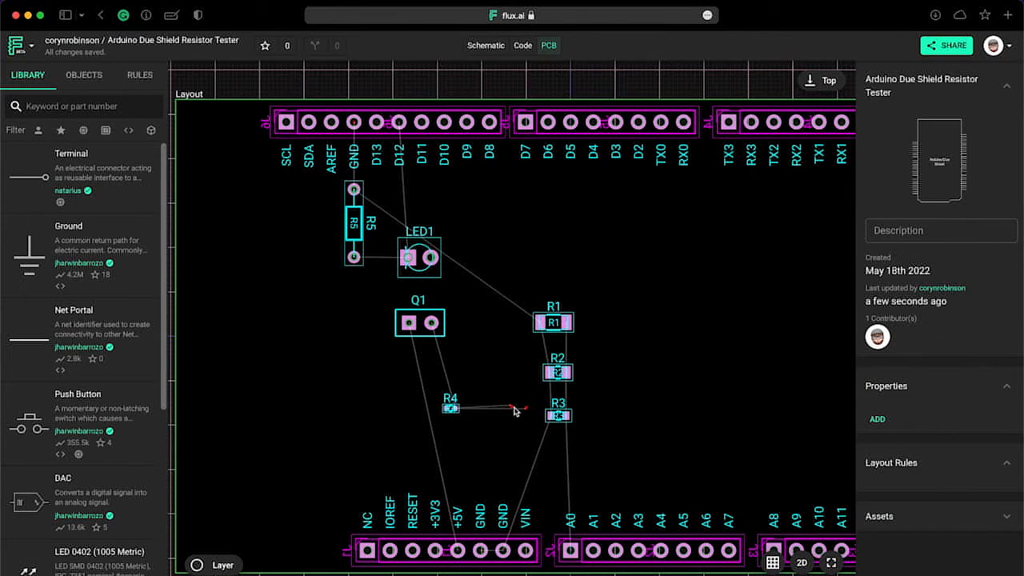
pyautogui.scroll(5, 516, 411)
pyautogui.click(469, 297)
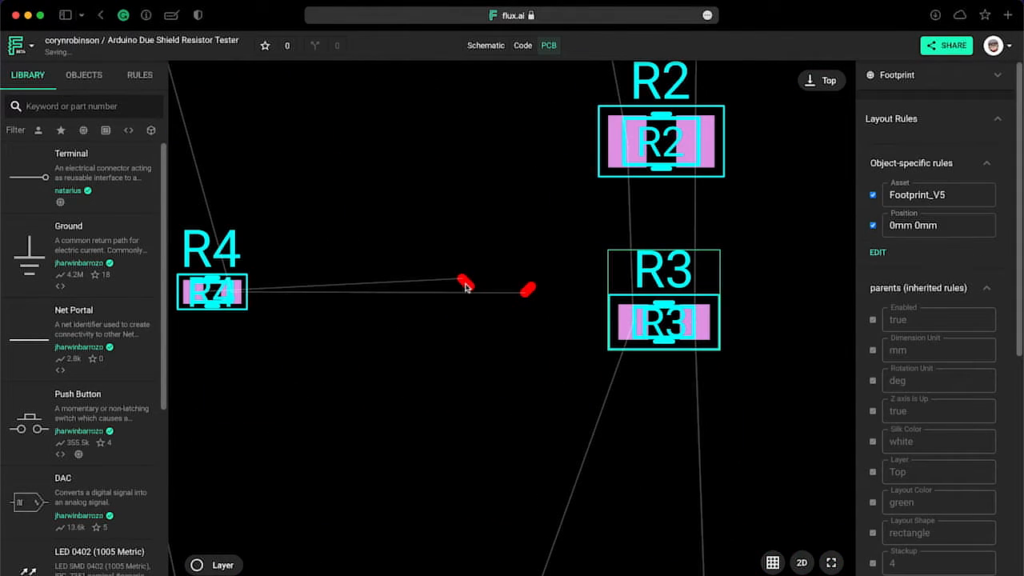
pyautogui.click(539, 440)
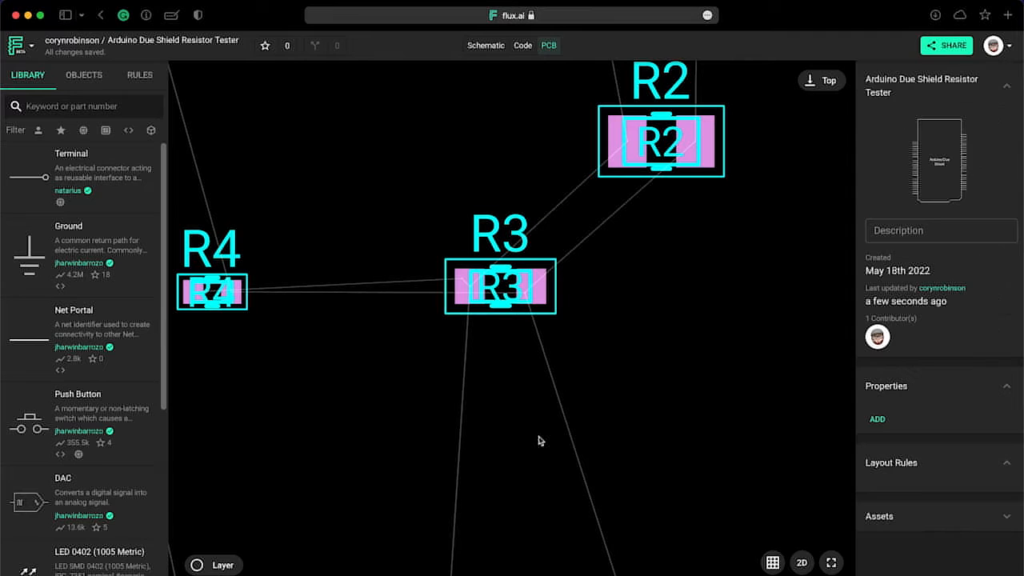
# Place resistors R3 and R4 below R2 to continue the vertical resistor column.
pyautogui.moveTo(511, 307); pyautogui.dragTo(679, 361)
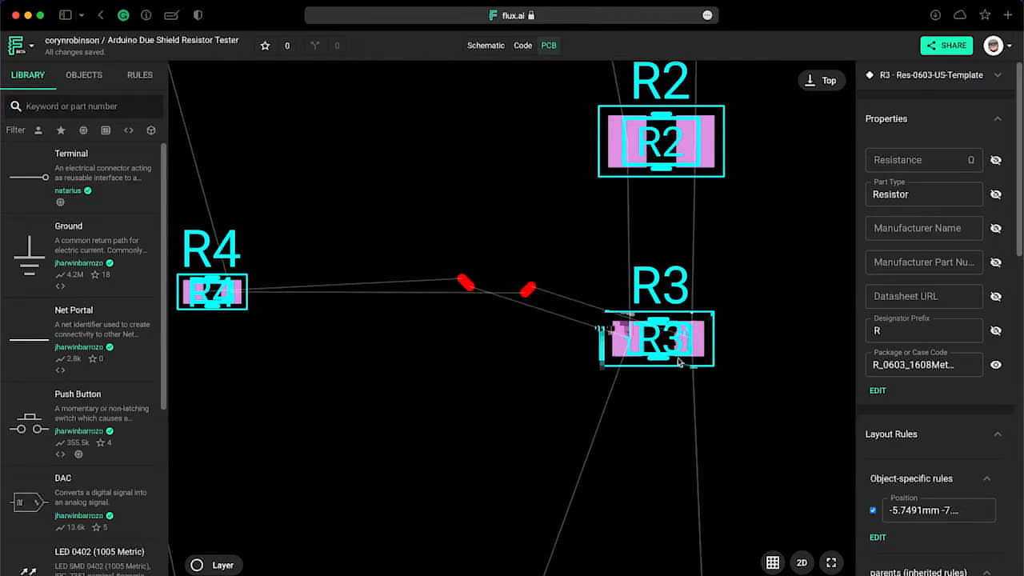
pyautogui.moveTo(216, 300); pyautogui.dragTo(668, 515)
pyautogui.click(404, 383)
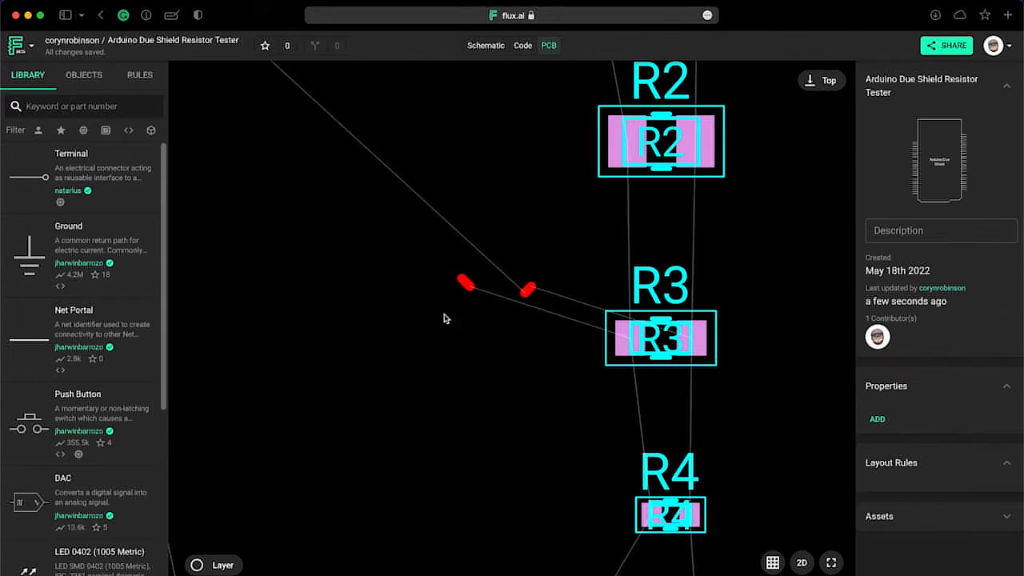
# Delete the two stray trace fragments left of the resistor column and realign R3 between R2 and R4.
pyautogui.moveTo(677, 338); pyautogui.dragTo(783, 338)
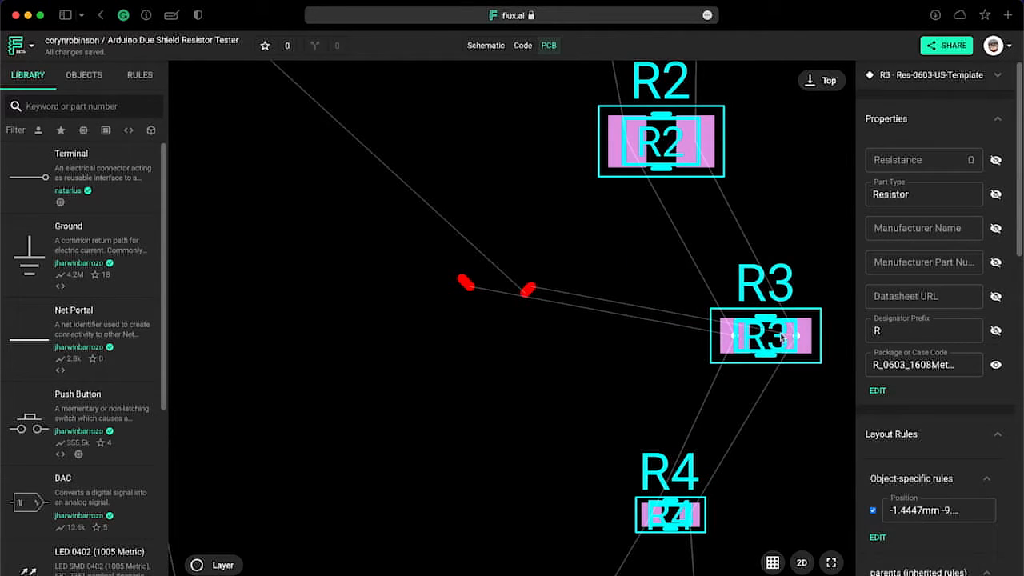
pyautogui.click(408, 384)
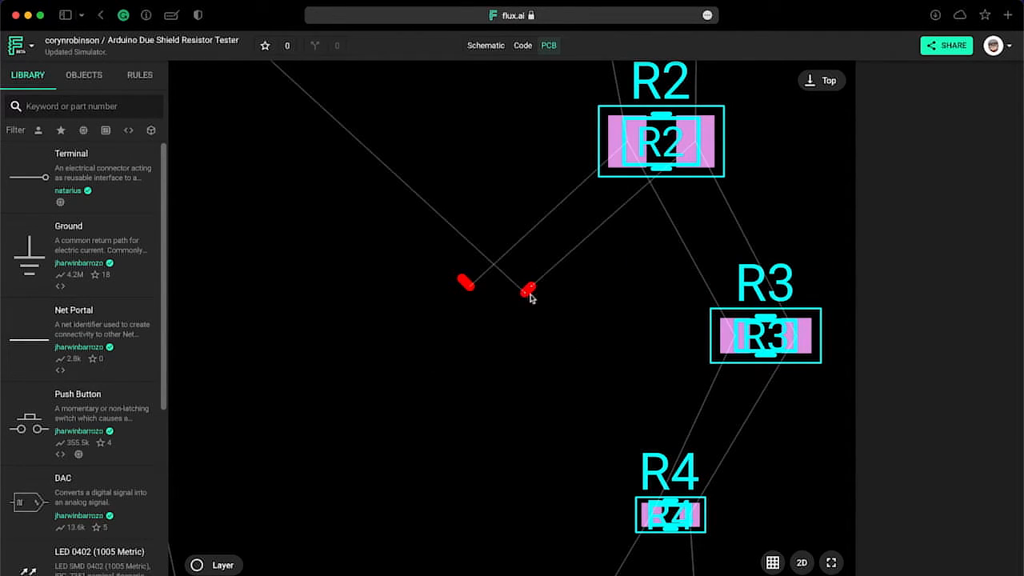
pyautogui.click(528, 290)
pyautogui.press('Delete')
pyautogui.click(464, 283)
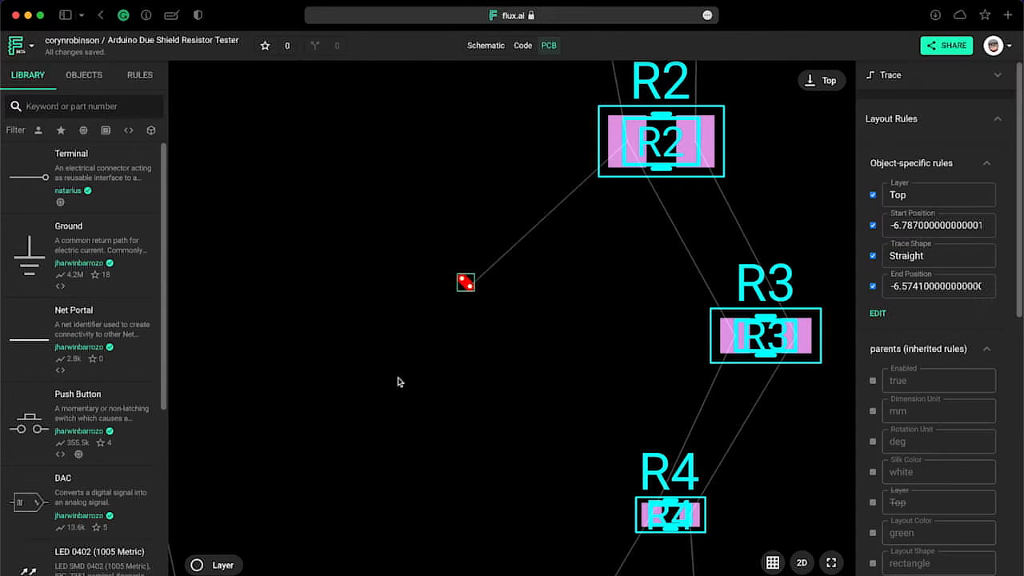
pyautogui.press('Delete')
pyautogui.moveTo(753, 345); pyautogui.dragTo(665, 338)
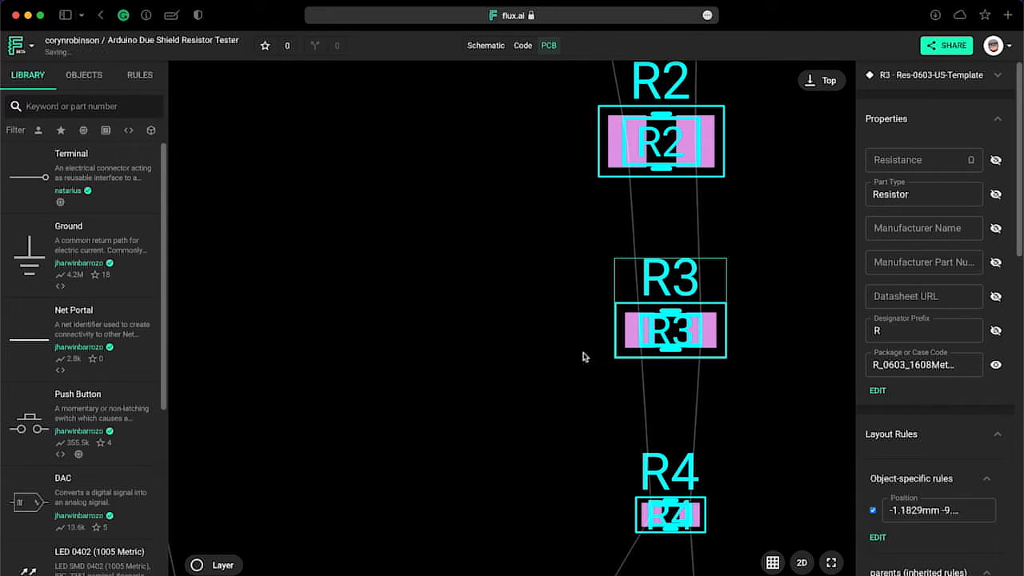
# Route a top copper trace from the lower header's +5V pin to Q1's square pad.
pyautogui.scroll(-5, 585, 357)
pyautogui.scroll(-5, 584, 356)
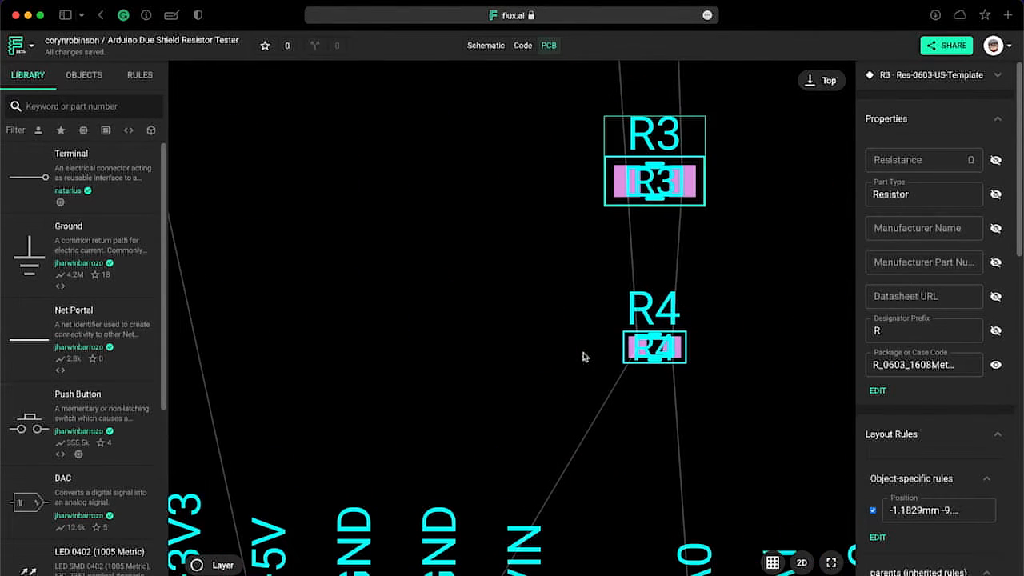
pyautogui.scroll(5, 584, 357)
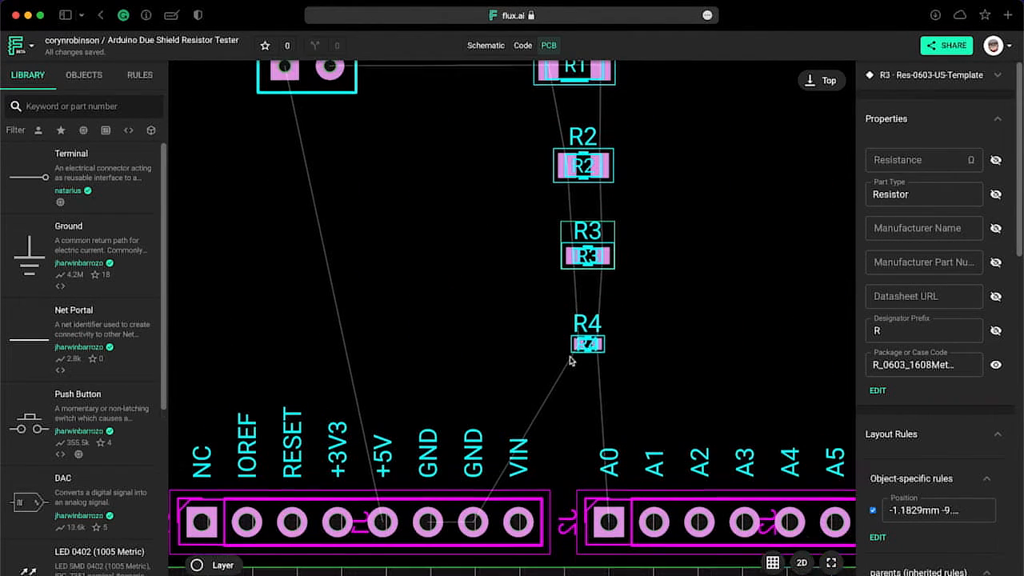
pyautogui.scroll(-3, 572, 361)
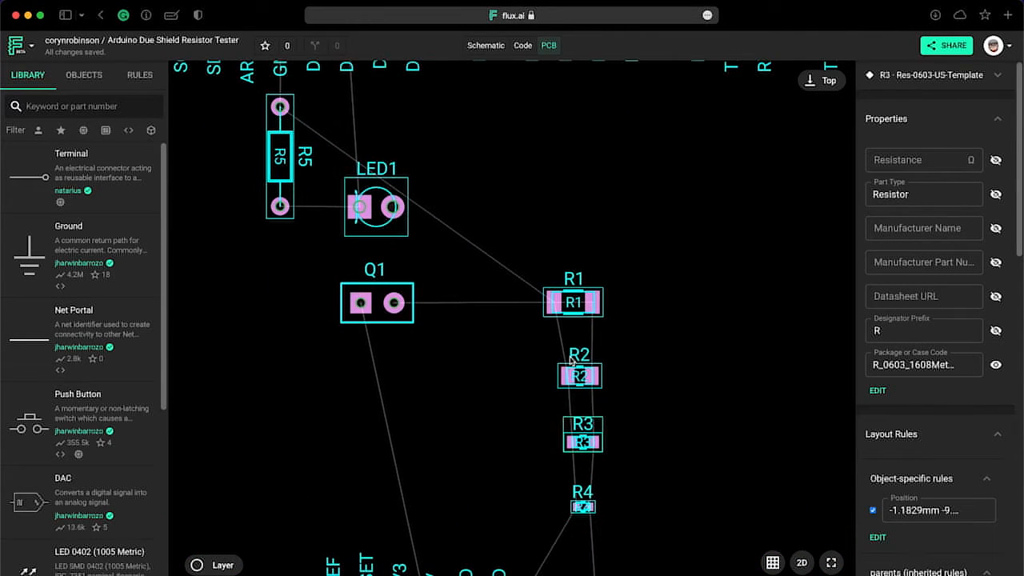
pyautogui.scroll(-2, 570, 361)
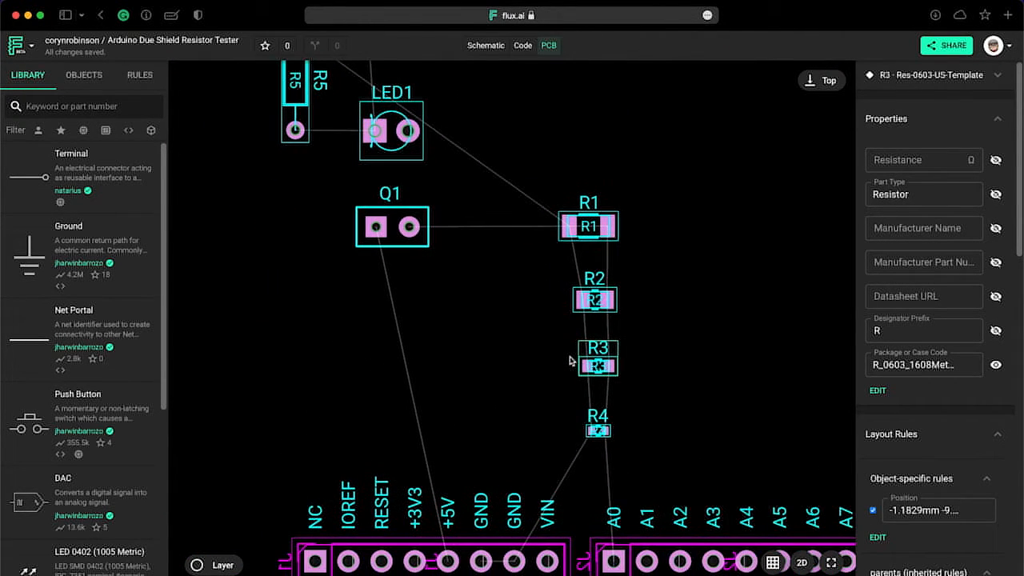
pyautogui.click(449, 565)
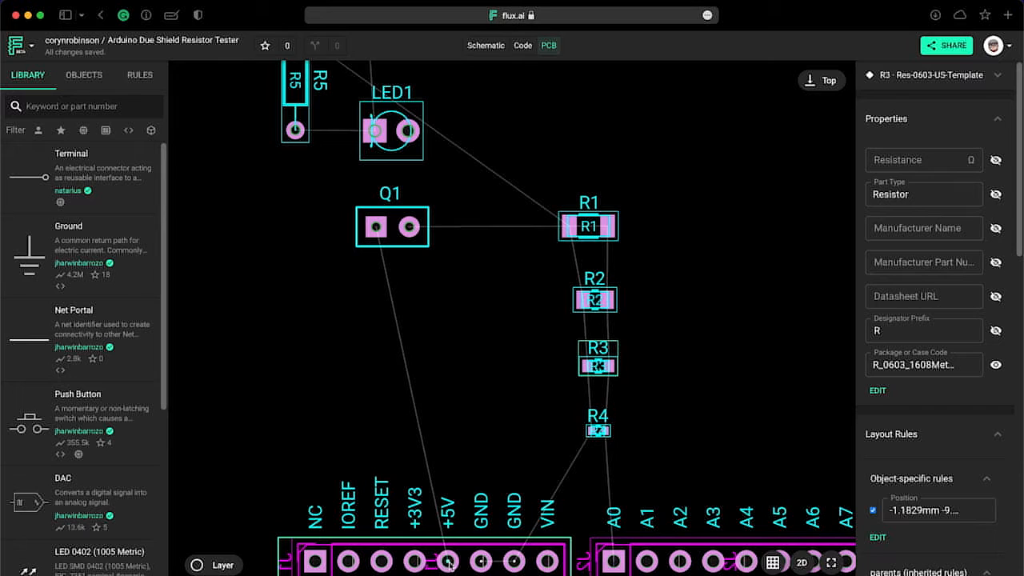
pyautogui.click(448, 564)
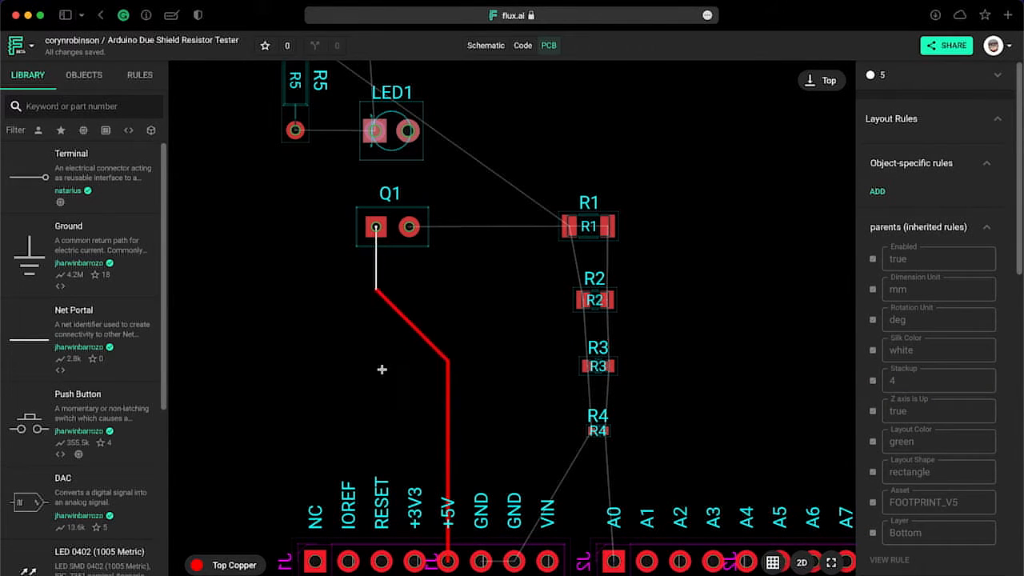
pyautogui.click(413, 361)
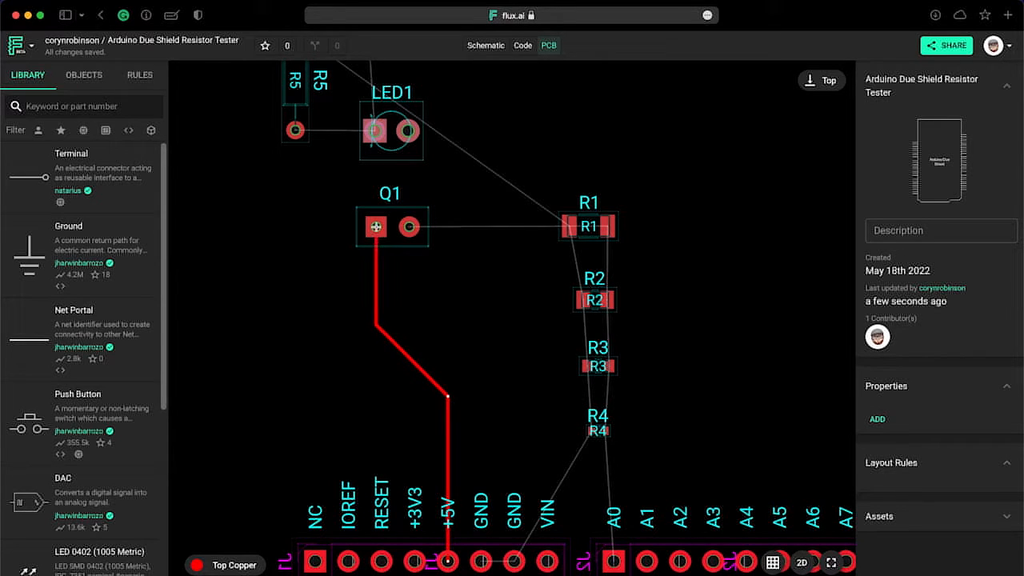
pyautogui.click(376, 227)
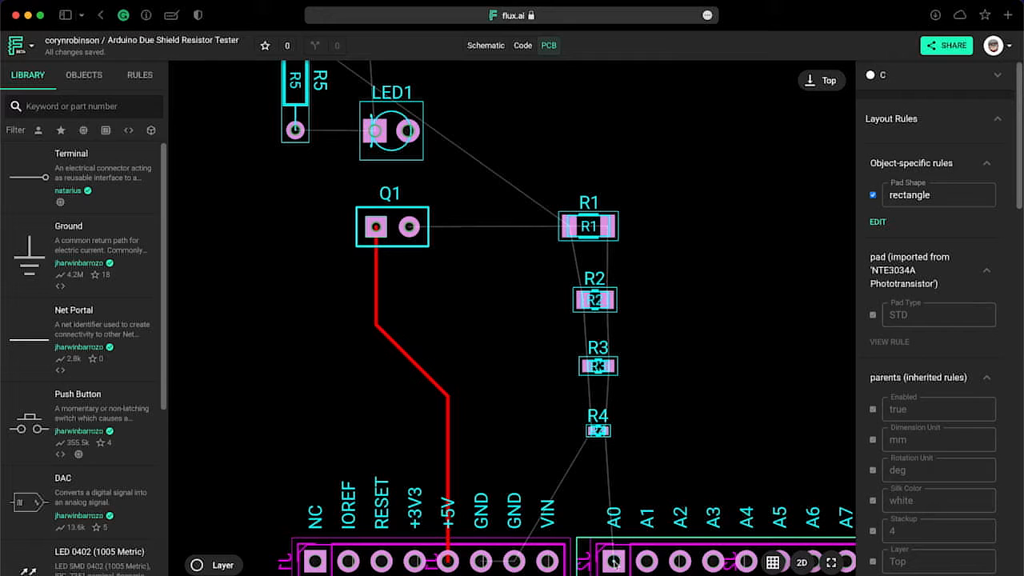
# Route a top copper trace from the A0 pin to R4's right pad and on to R3's right pad.
pyautogui.click(613, 562)
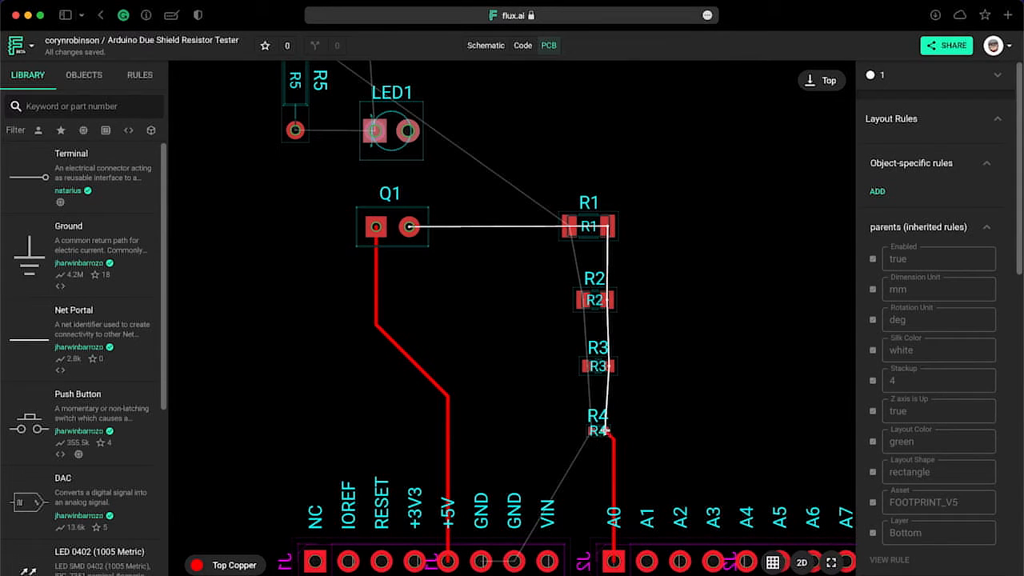
pyautogui.click(606, 430)
pyautogui.scroll(3, 617, 410)
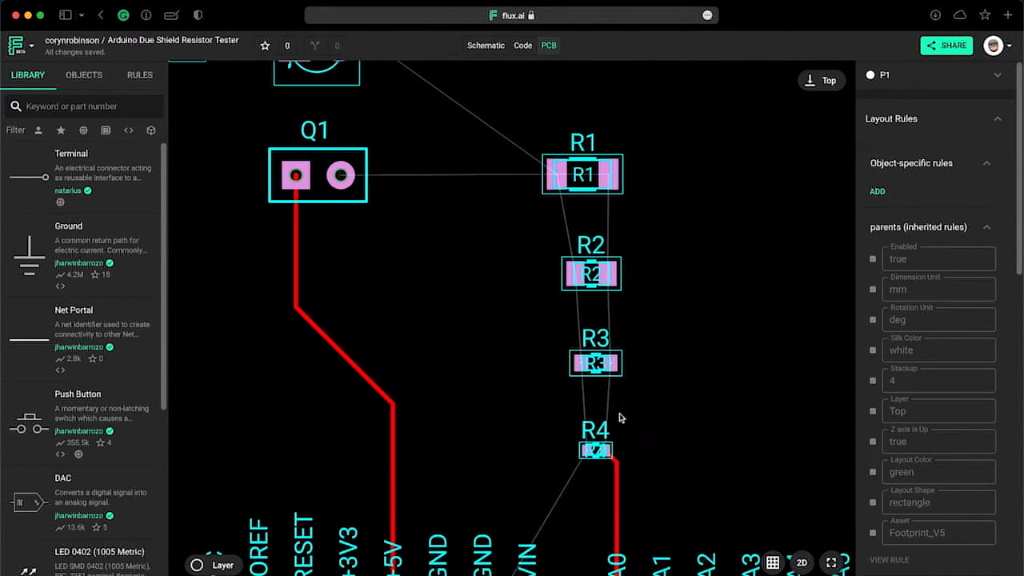
pyautogui.click(605, 451)
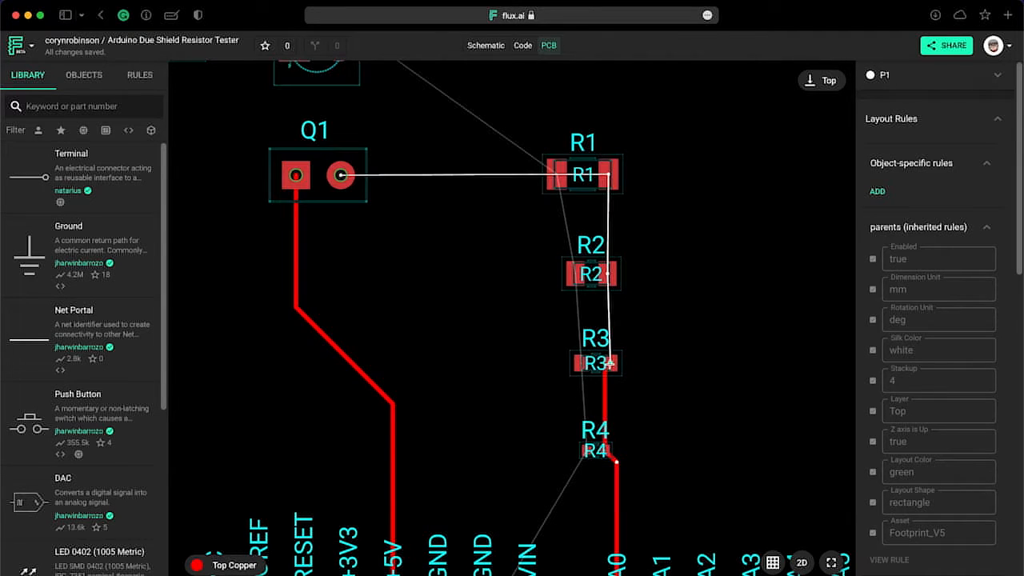
pyautogui.click(611, 362)
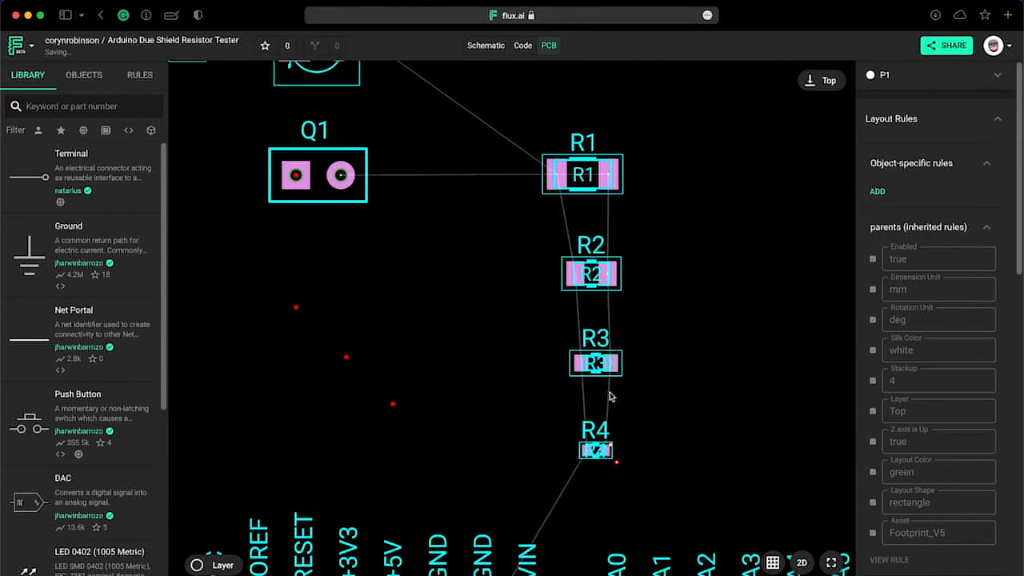
# Extend the A0 trace from R3's right pad through R2's right pad to R1's right pad.
pyautogui.click(612, 366)
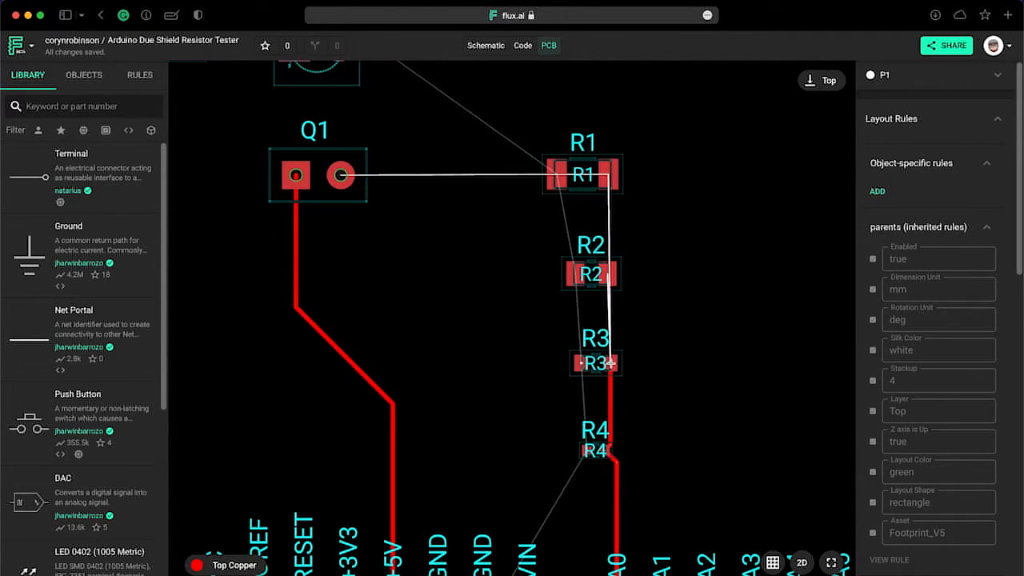
pyautogui.click(608, 274)
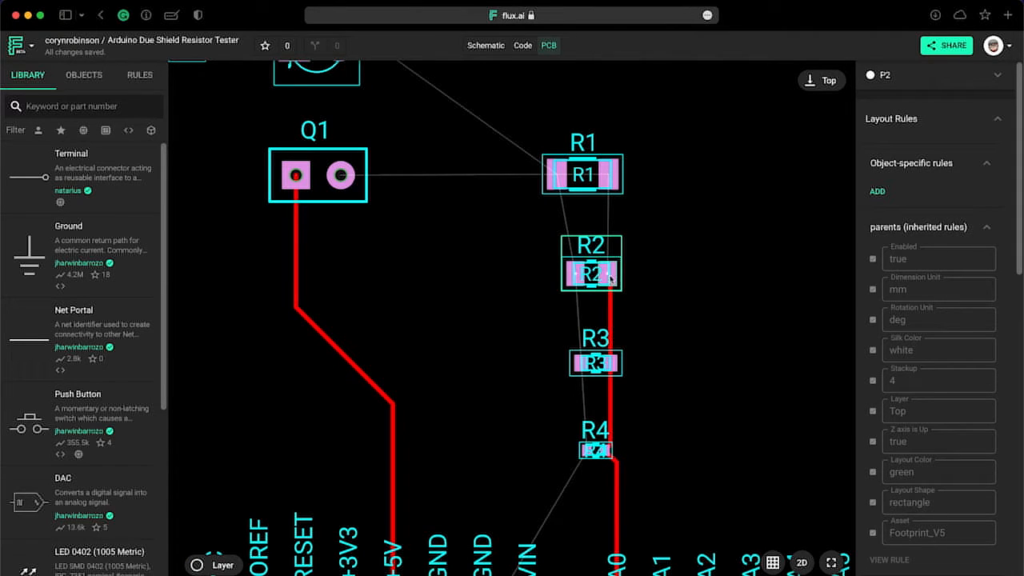
pyautogui.click(608, 276)
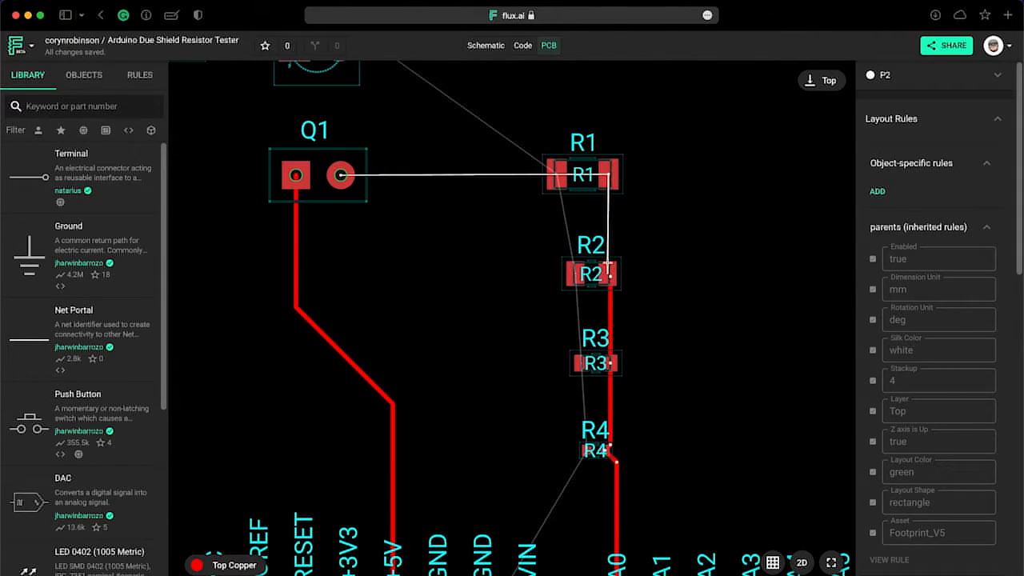
pyautogui.click(609, 174)
# Route a top copper trace from R4's left pad through the left pads of R3 and R2 to R1's left pad.
pyautogui.click(592, 453)
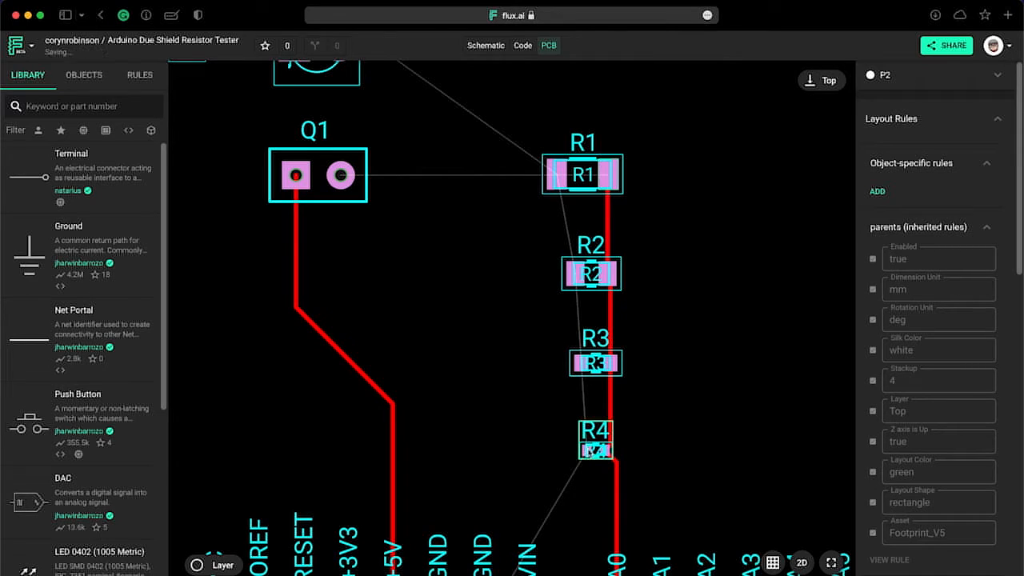
pyautogui.click(594, 451)
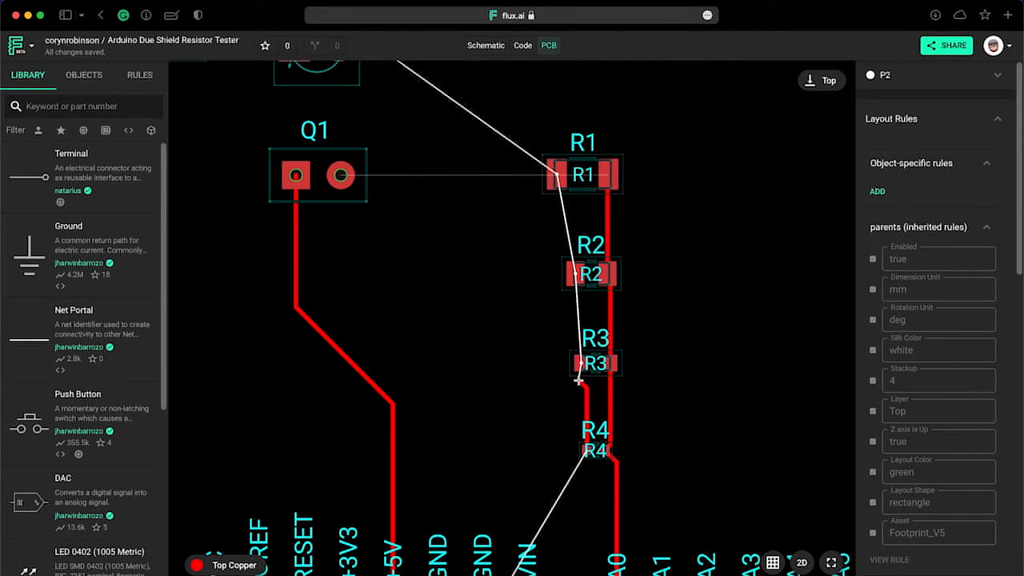
pyautogui.click(582, 364)
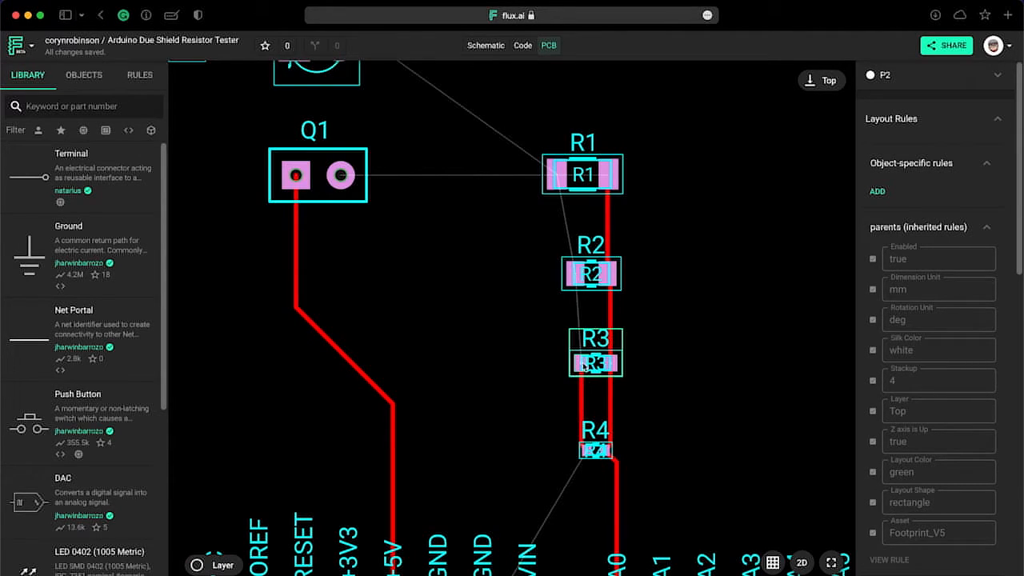
pyautogui.click(581, 363)
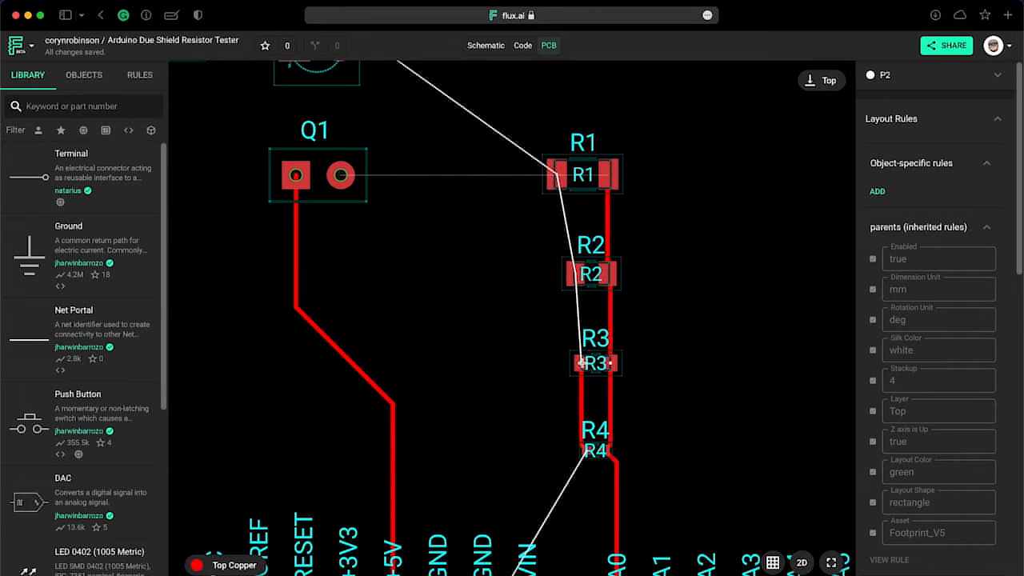
pyautogui.click(576, 274)
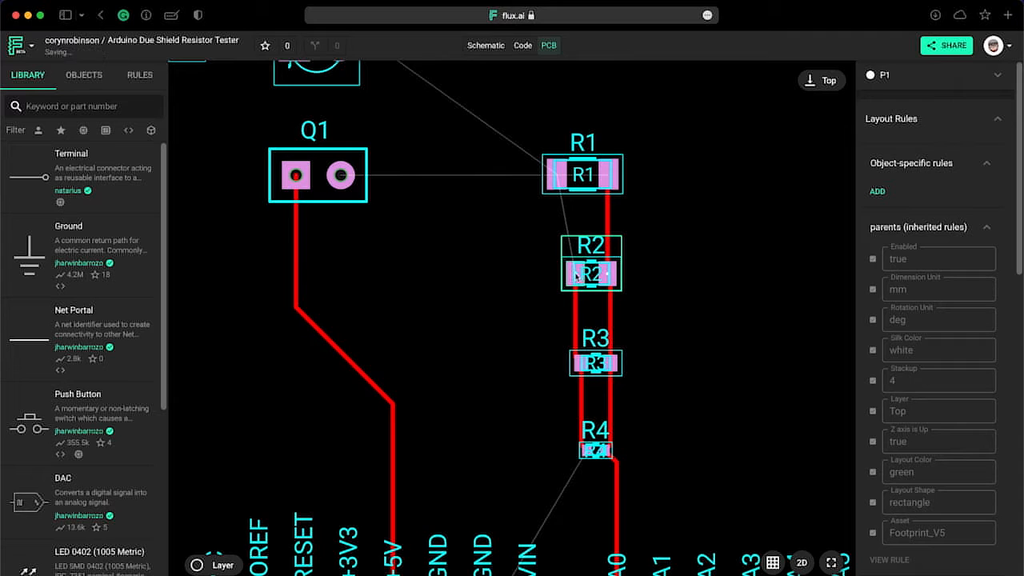
pyautogui.click(575, 276)
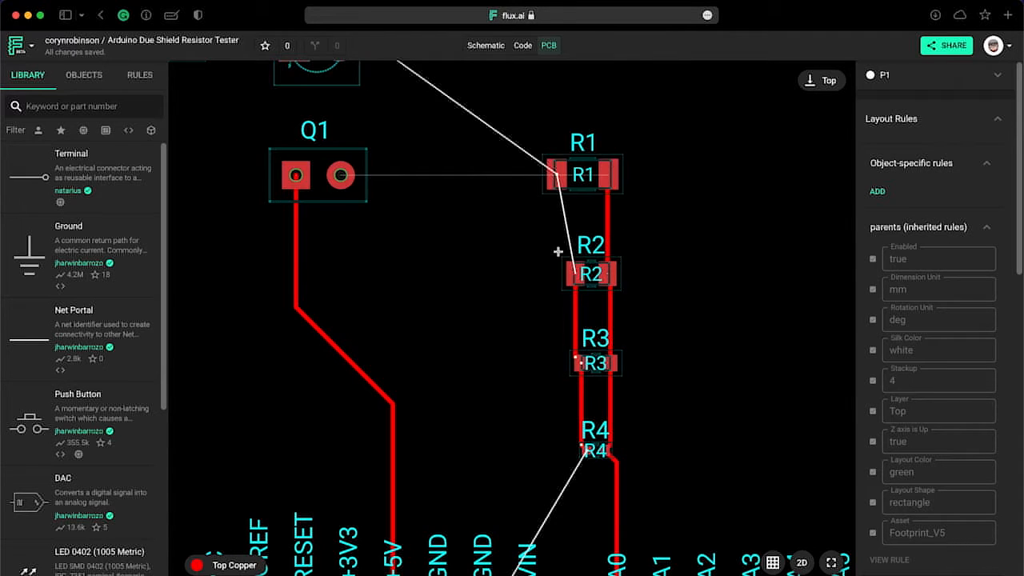
pyautogui.click(556, 176)
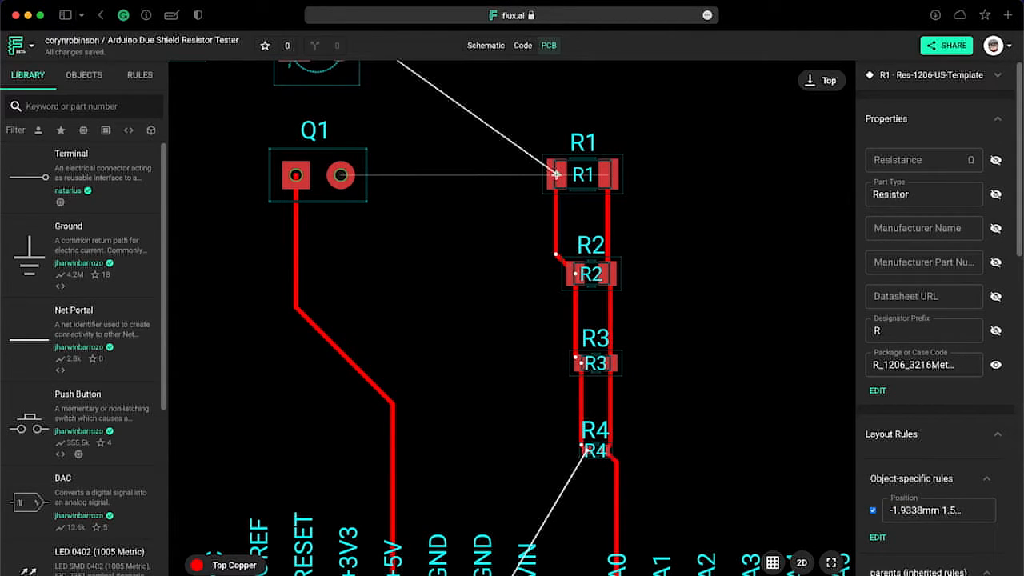
pyautogui.press('Escape')
# Join the lower header's two GND pins with top copper and route a trace from the GND pin beside VIN to R4's left pad.
pyautogui.scroll(-3, 622, 286)
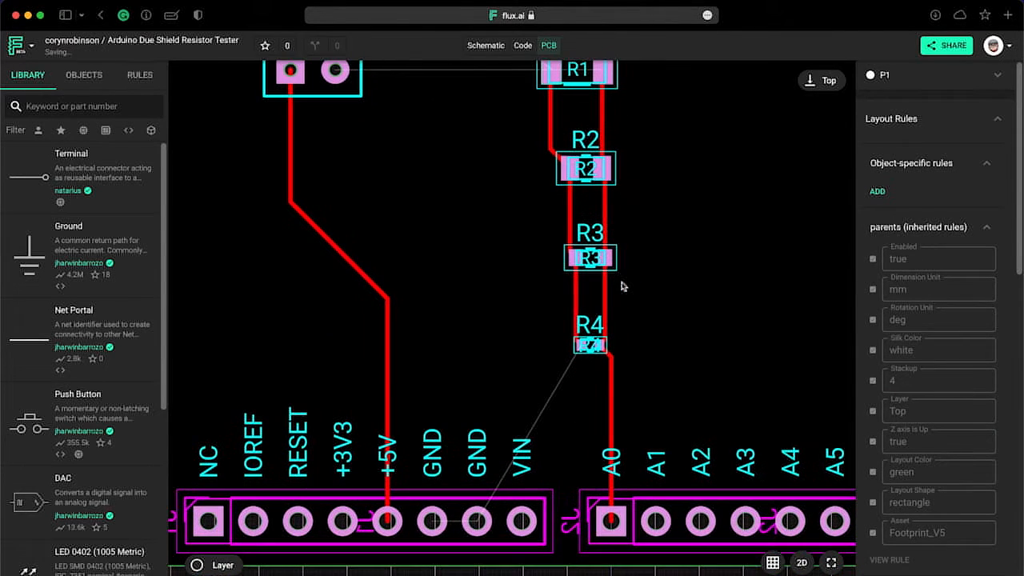
pyautogui.click(432, 523)
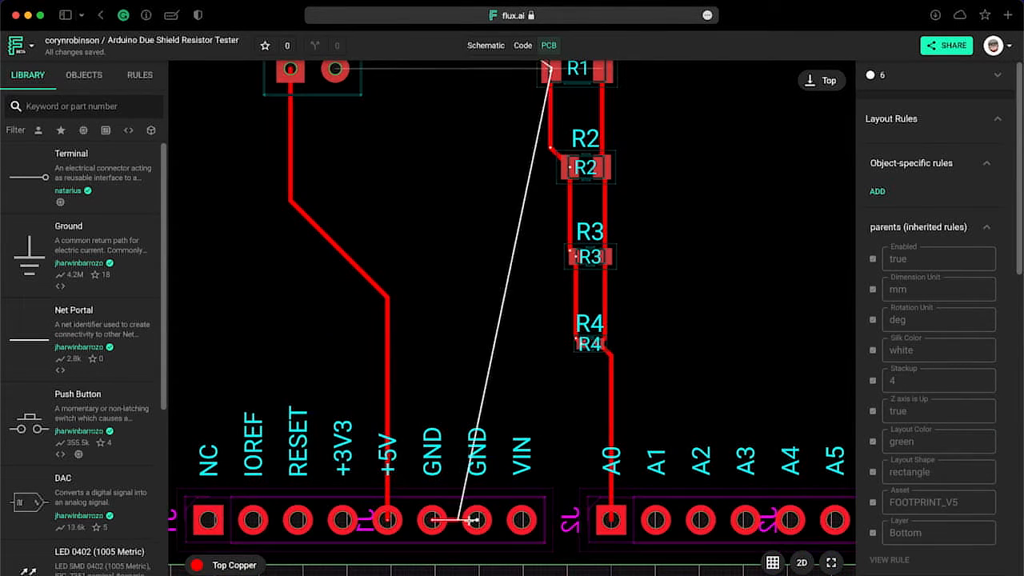
pyautogui.click(477, 520)
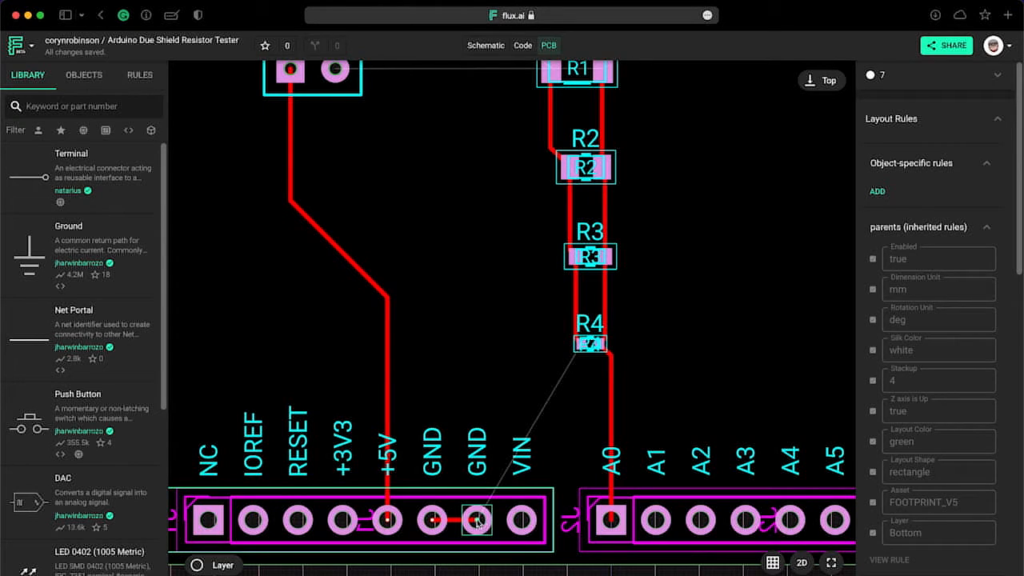
pyautogui.click(479, 522)
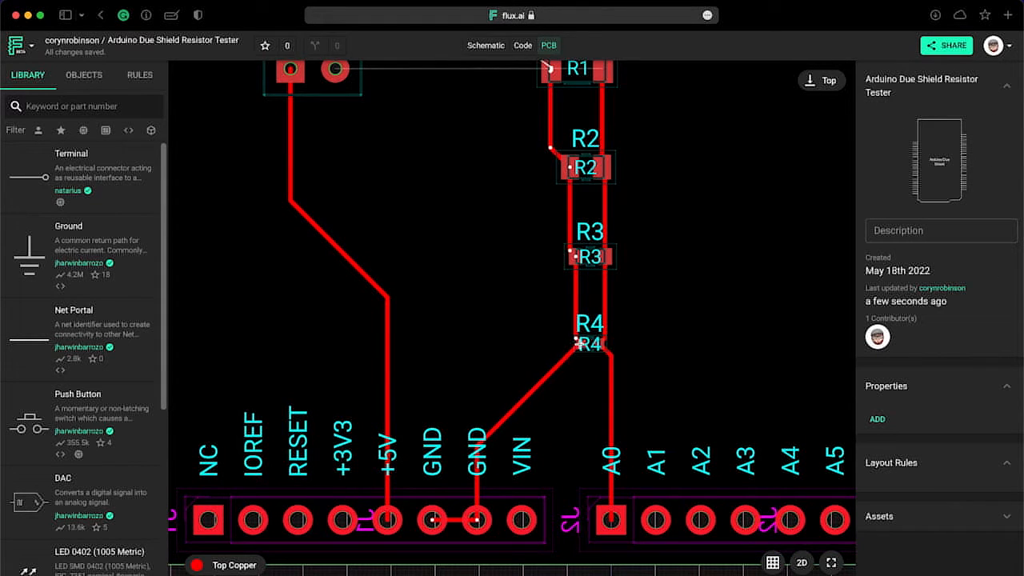
pyautogui.click(579, 343)
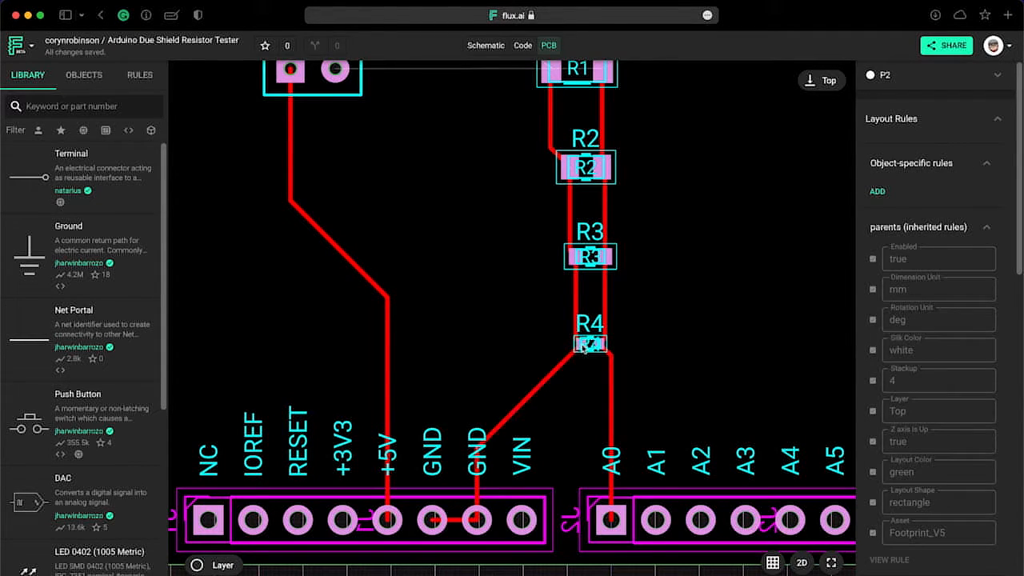
# Route a top copper trace from Q1's round pad over the top of R1 to R1's right pad.
pyautogui.scroll(3, 616, 408)
pyautogui.scroll(3, 617, 407)
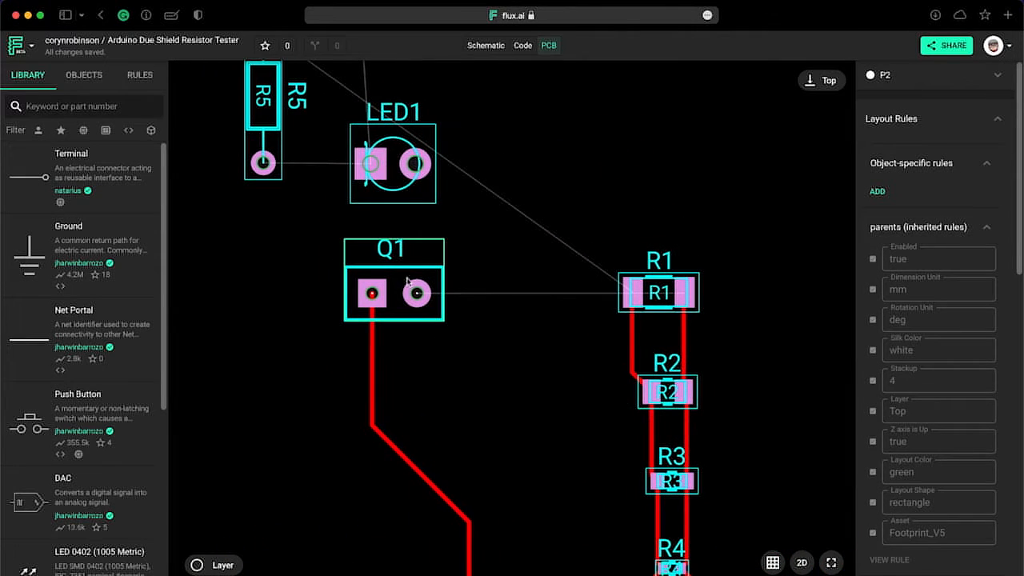
pyautogui.click(440, 312)
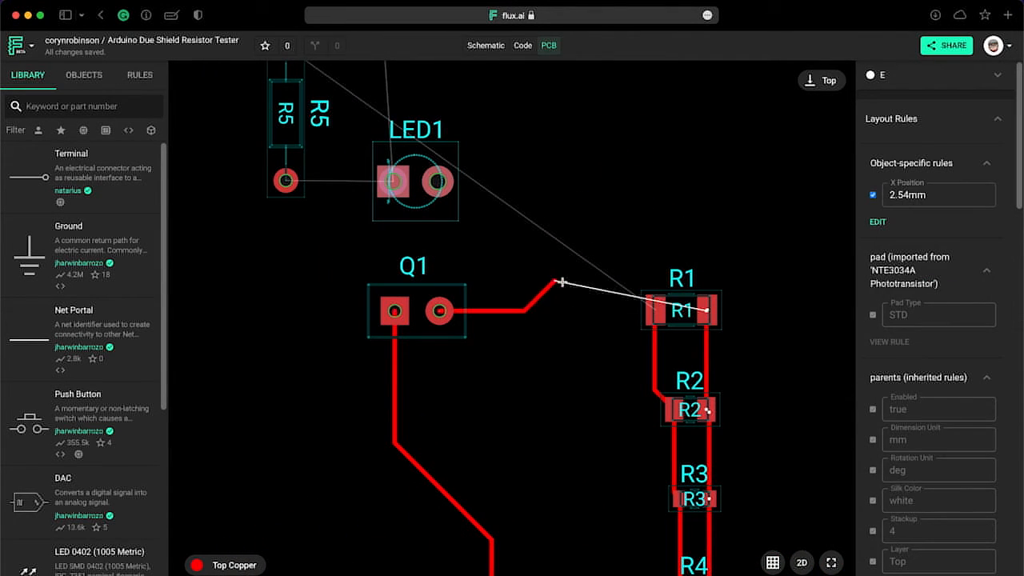
pyautogui.click(579, 266)
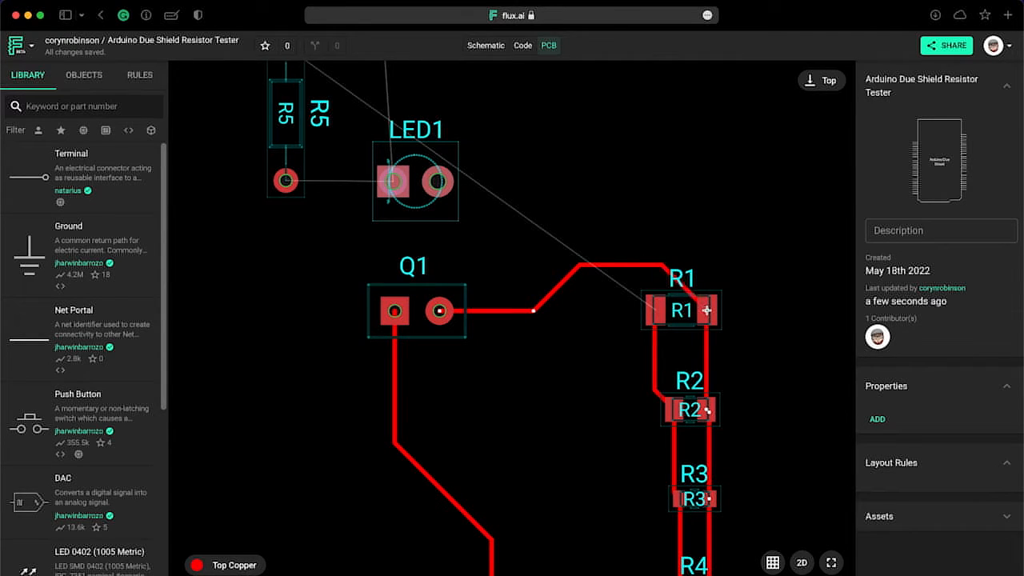
pyautogui.click(707, 310)
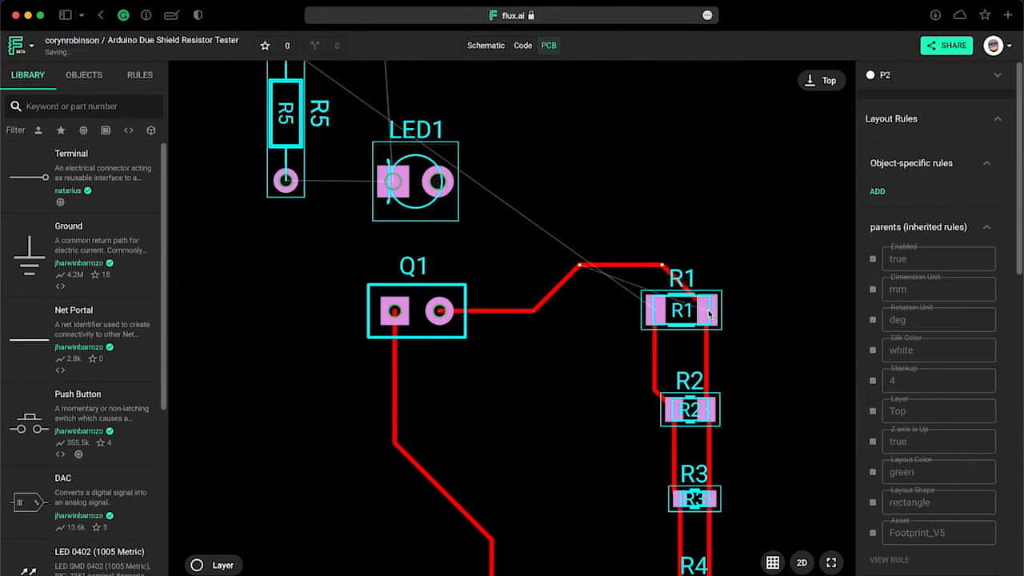
# Route a straight top copper trace from R5's upper pad to the upper header's GND pin.
pyautogui.scroll(5, 703, 199)
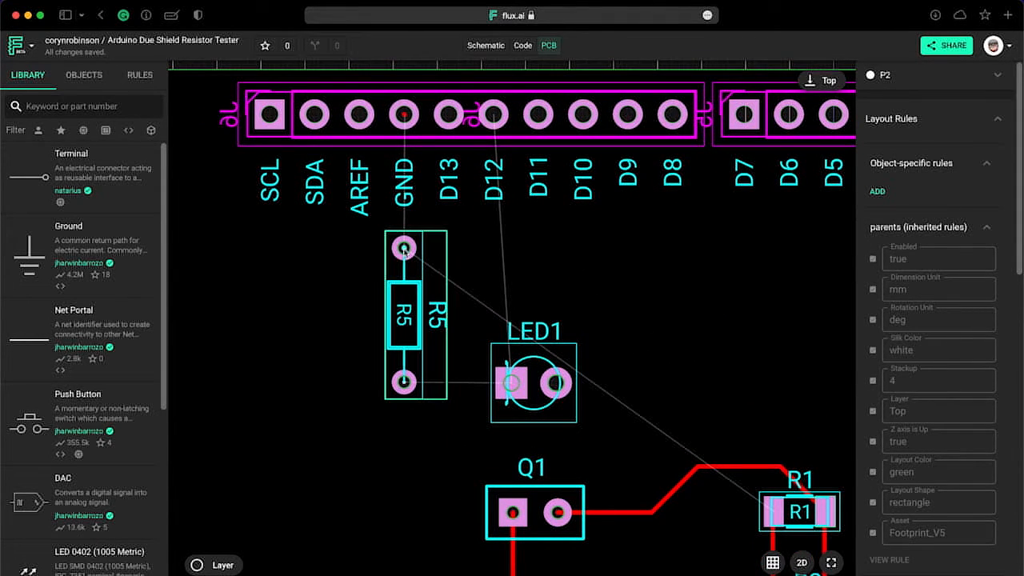
pyautogui.click(404, 249)
pyautogui.click(404, 114)
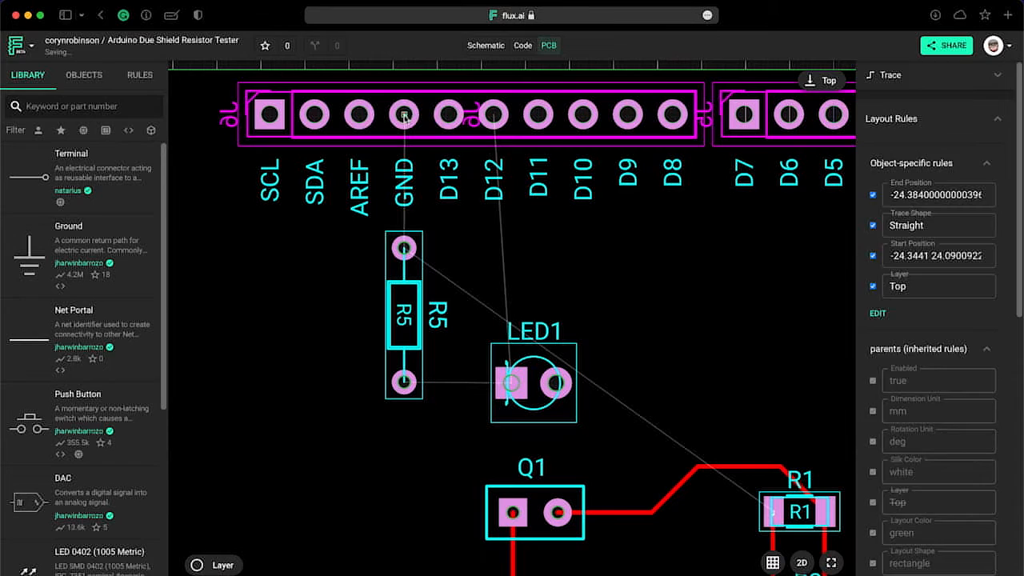
# Rotate LED1 to 180 degrees and reposition it above Q1 with its round pad facing R5.
pyautogui.click(536, 382)
pyautogui.rightClick(536, 382)
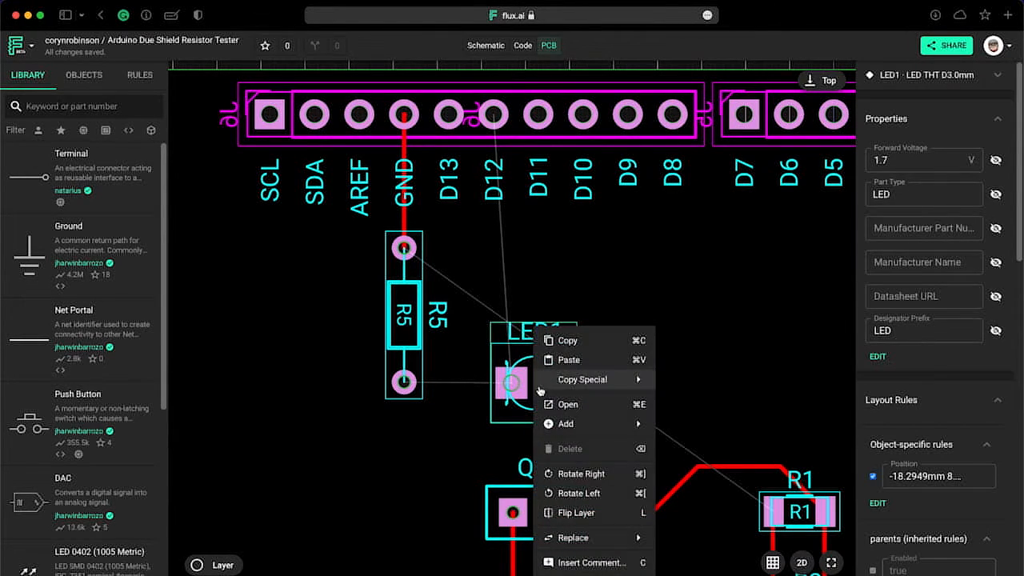
pyautogui.click(584, 474)
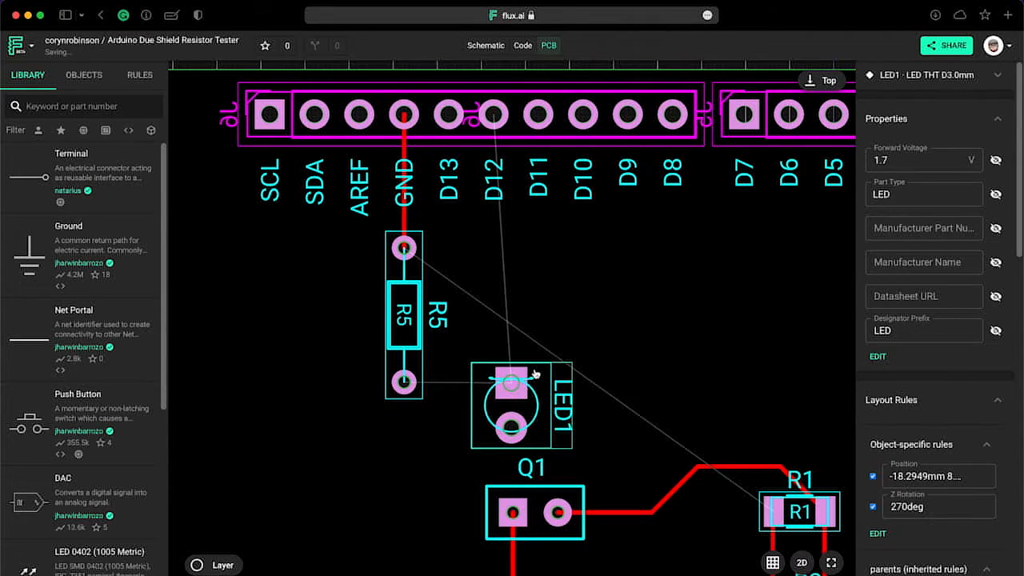
pyautogui.rightClick(512, 411)
pyautogui.click(544, 475)
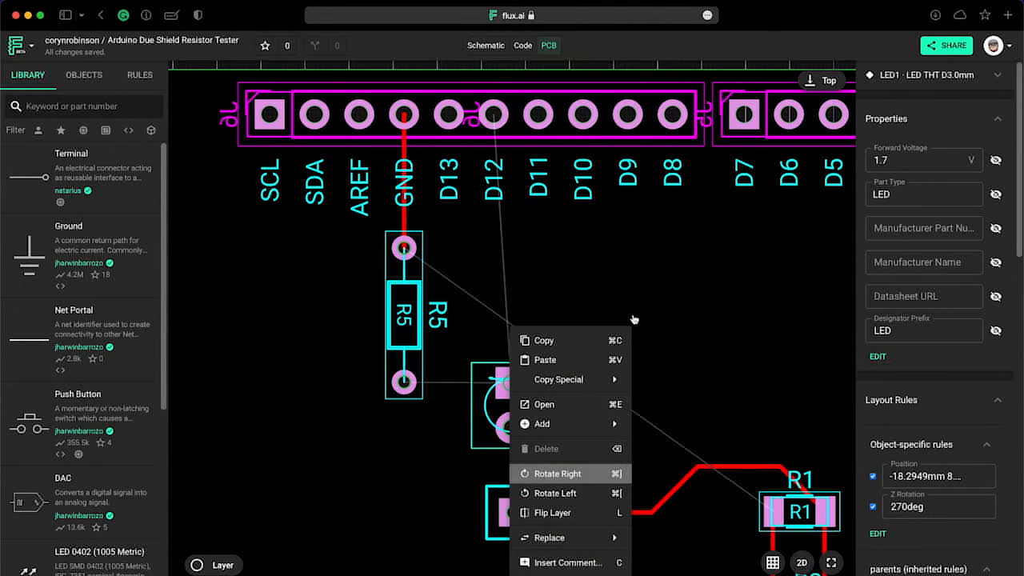
pyautogui.click(542, 351)
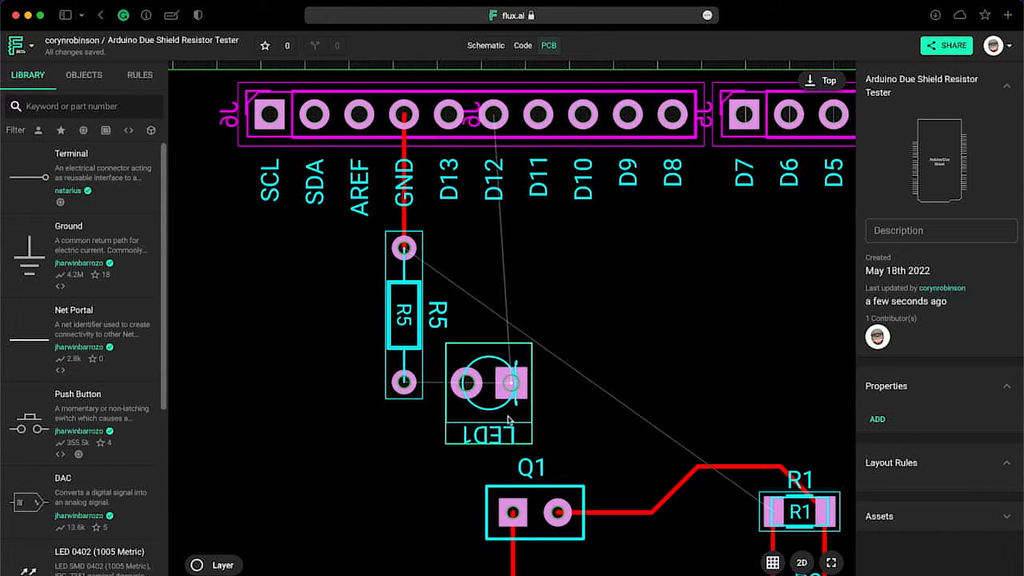
pyautogui.moveTo(496, 430); pyautogui.dragTo(535, 397)
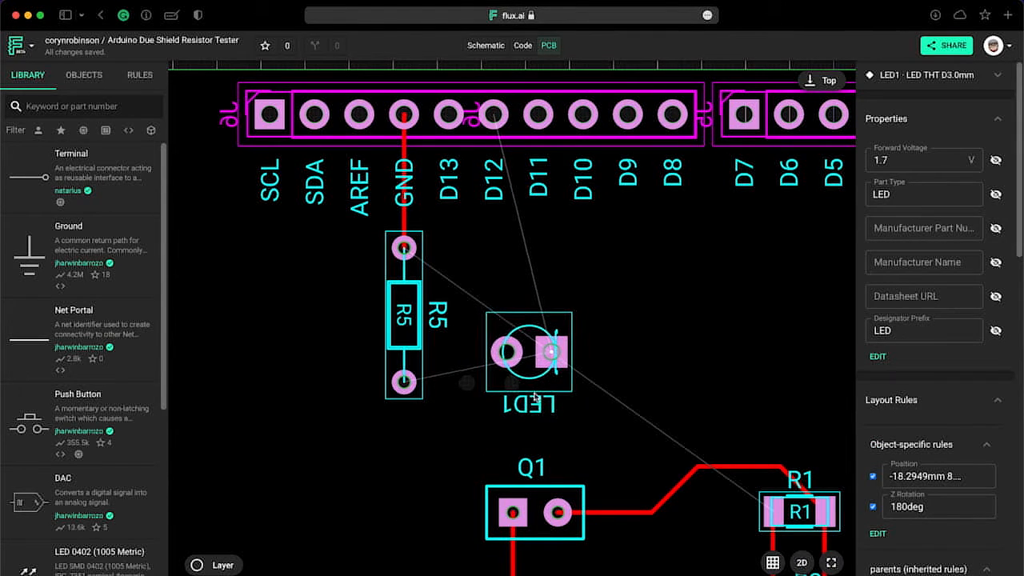
pyautogui.click(647, 304)
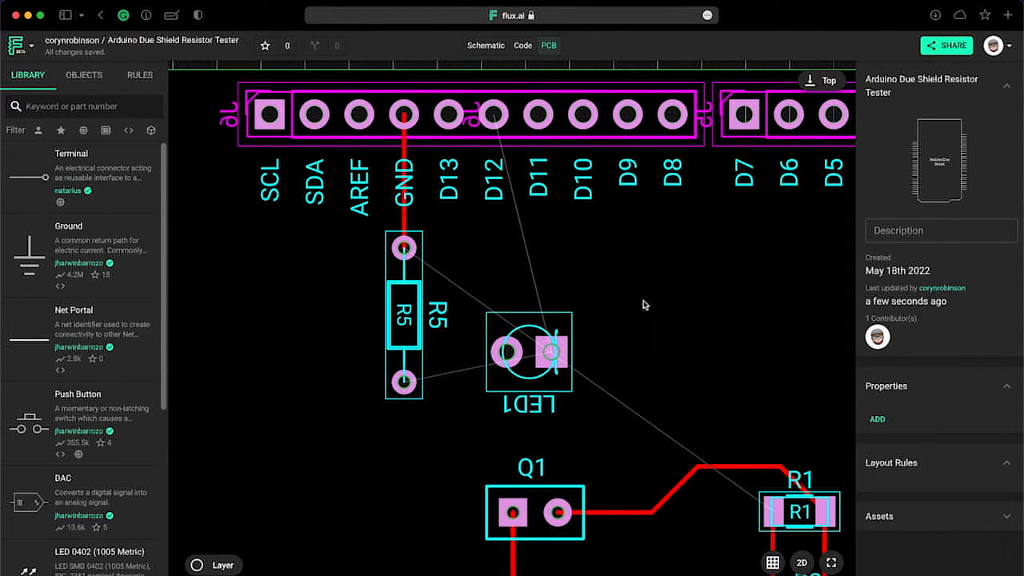
# Route a top copper trace from the upper header's D12 pin to LED1's square pad.
pyautogui.click(495, 118)
pyautogui.click(531, 257)
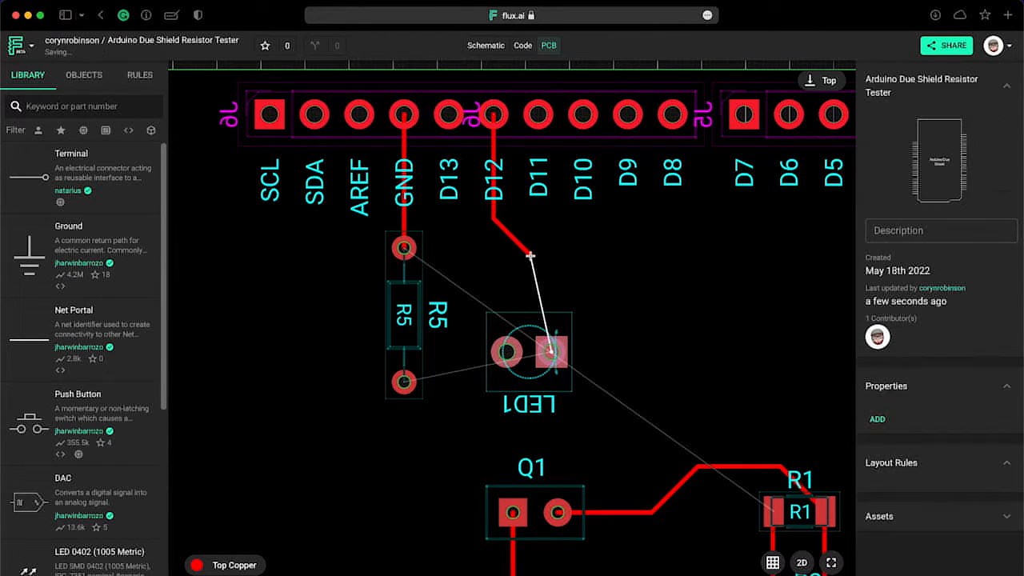
pyautogui.click(552, 352)
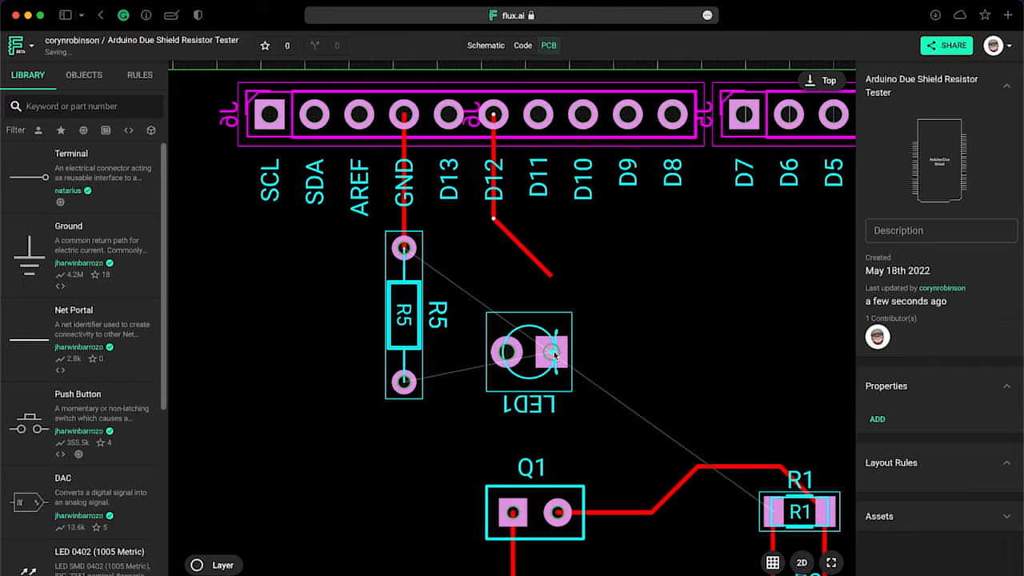
pyautogui.click(509, 355)
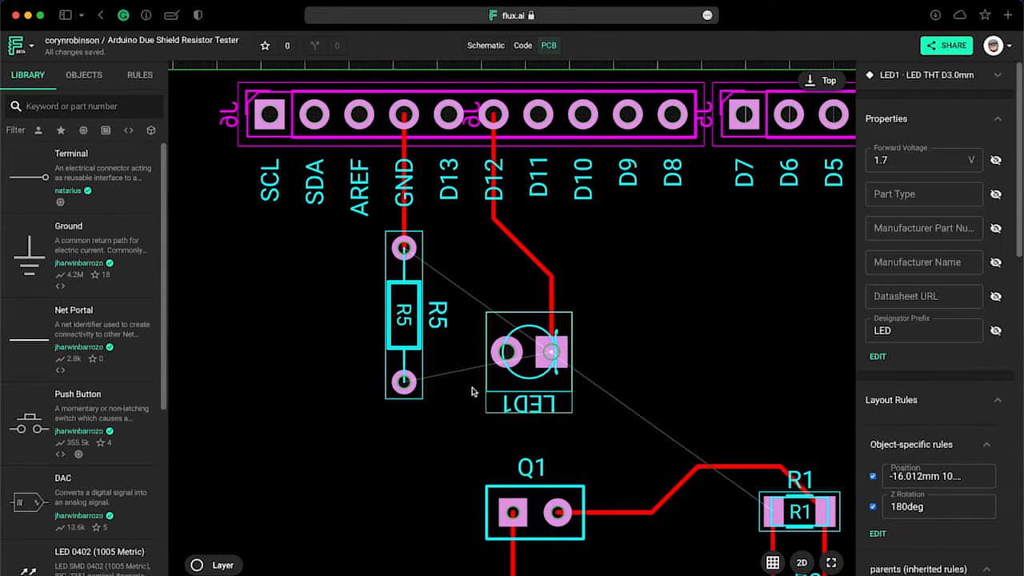
# Route a top copper trace from R5's lower pad to LED1's round pad.
pyautogui.click(404, 382)
pyautogui.click(506, 352)
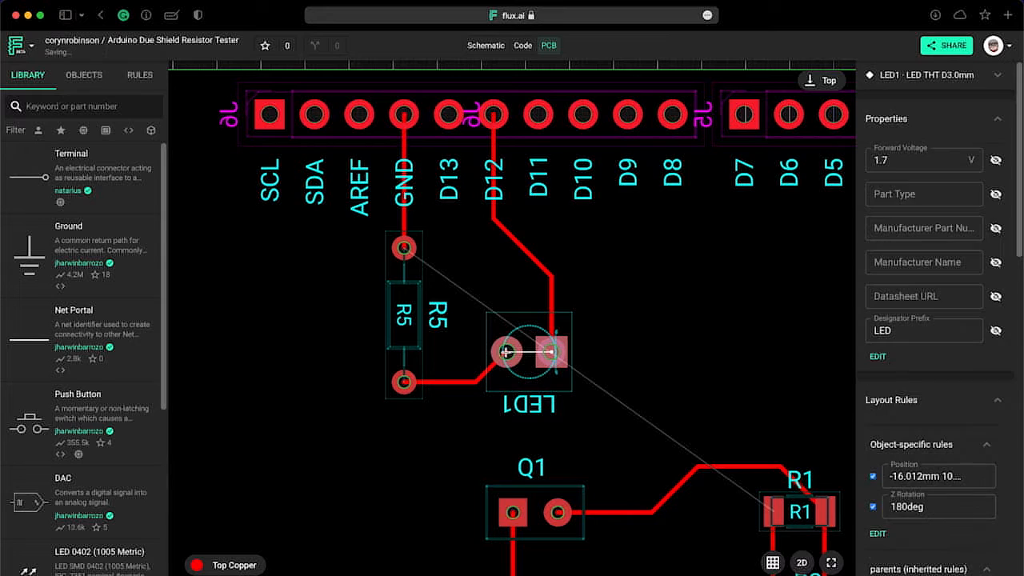
pyautogui.press('Escape')
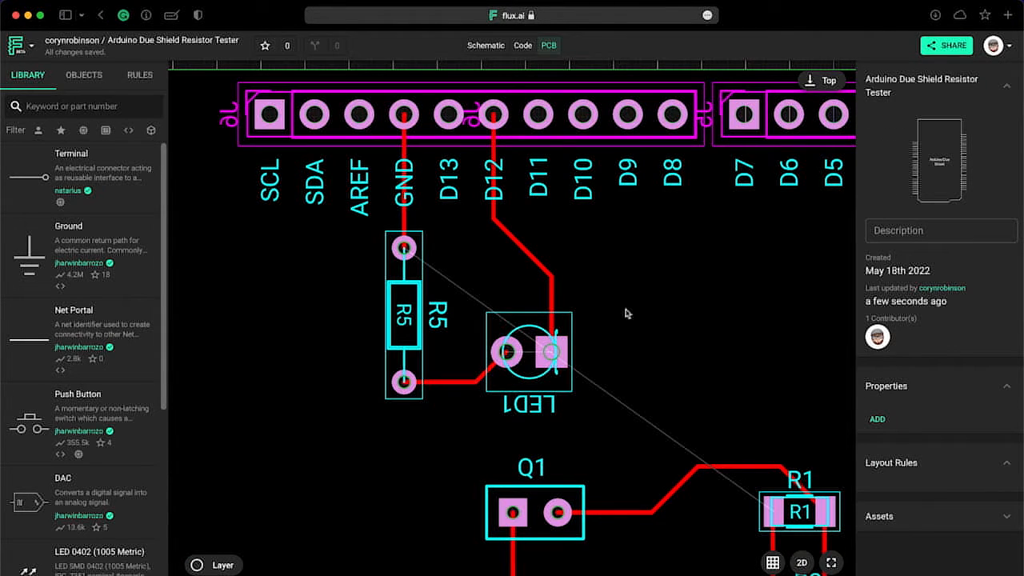
# Show the object list and add a text shape to the layout in the empty area to the right of R1.
pyautogui.click(832, 562)
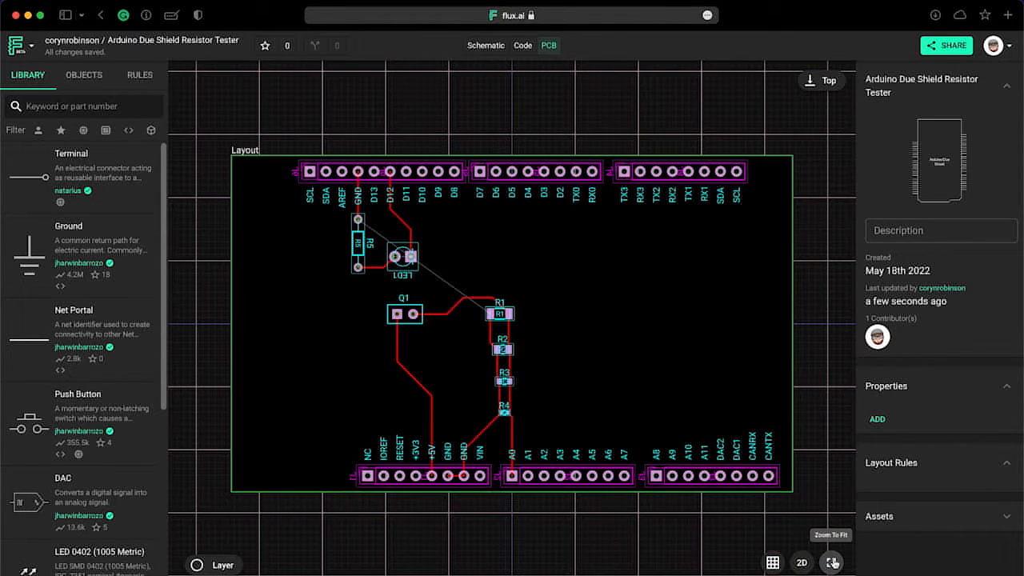
pyautogui.scroll(3, 534, 314)
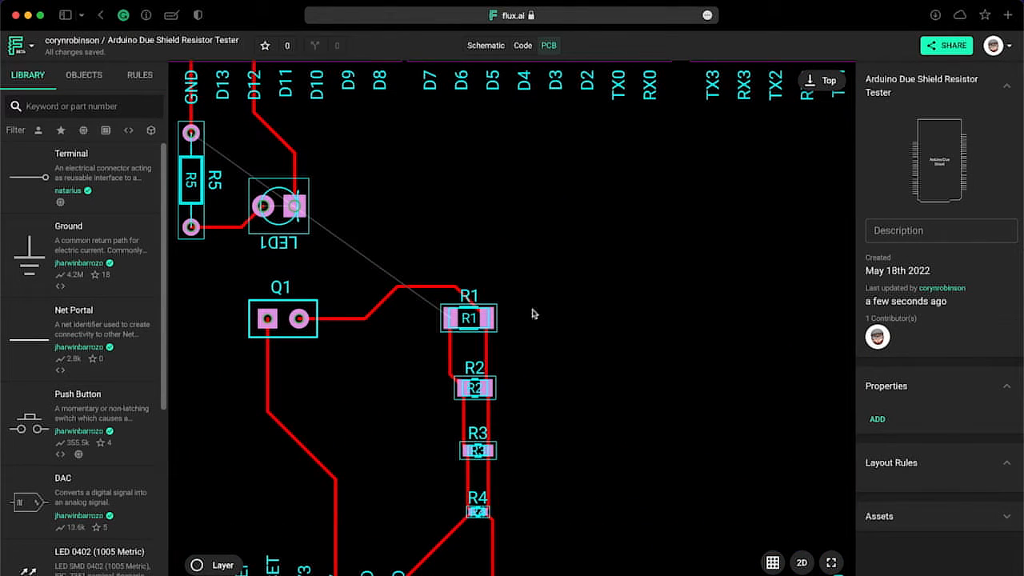
pyautogui.click(84, 75)
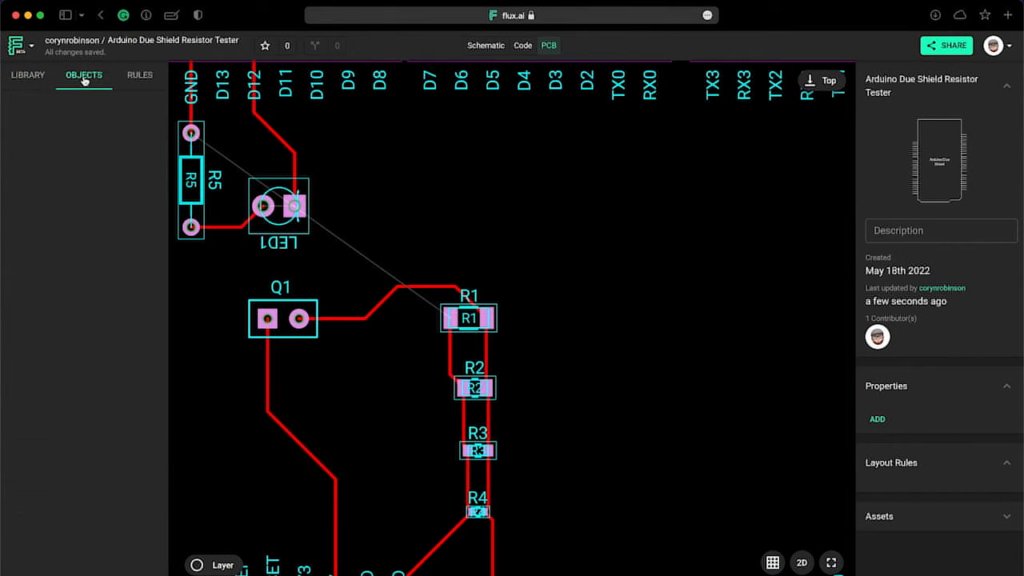
pyautogui.rightClick(551, 282)
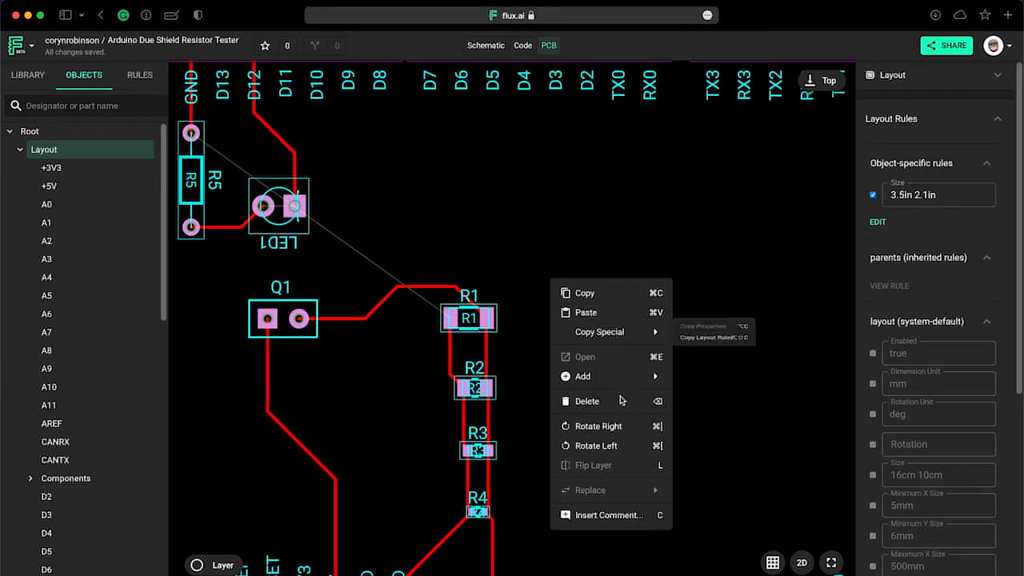
pyautogui.moveTo(635, 376)
pyautogui.click(713, 426)
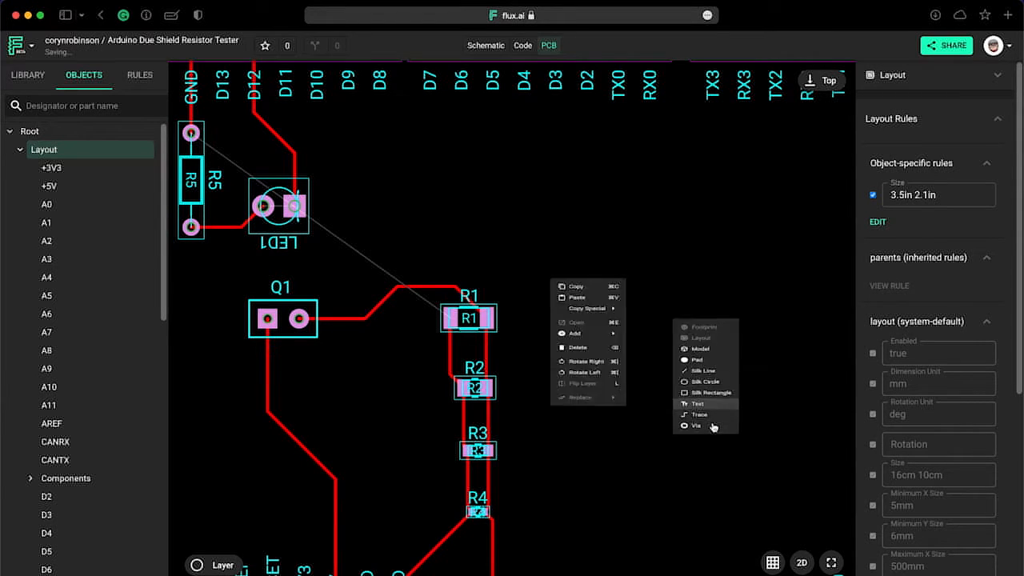
pyautogui.click(618, 280)
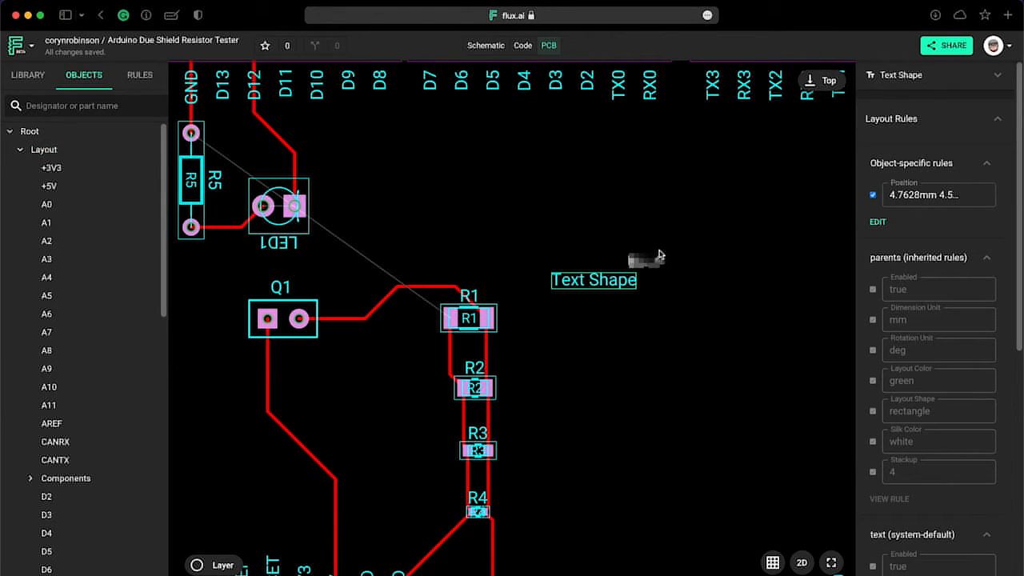
# Try to rename the new text shape as 1206.
pyautogui.click(928, 120)
pyautogui.moveTo(928, 120); pyautogui.dragTo(853, 120)
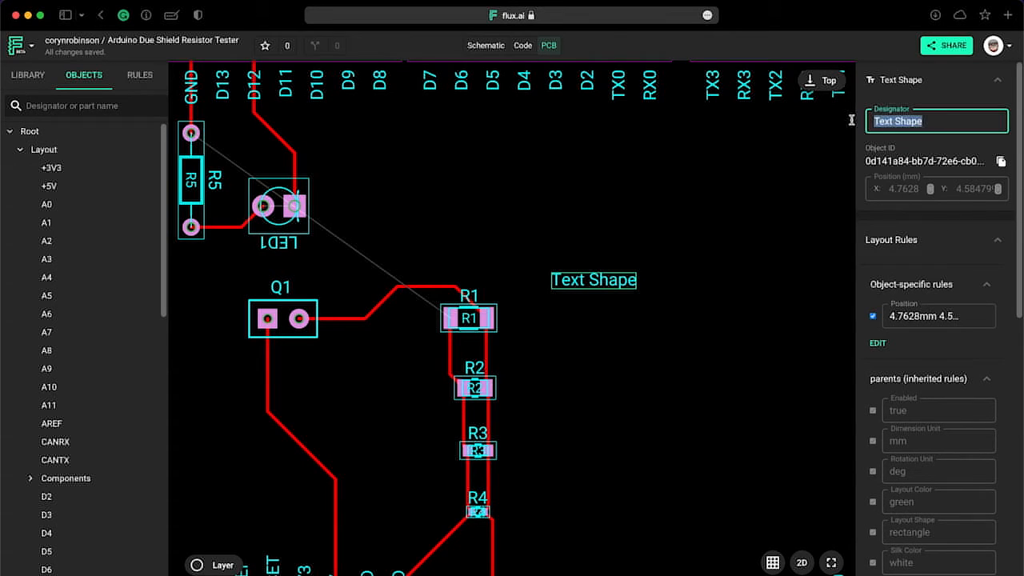
pyautogui.write('1206')
pyautogui.click(686, 251)
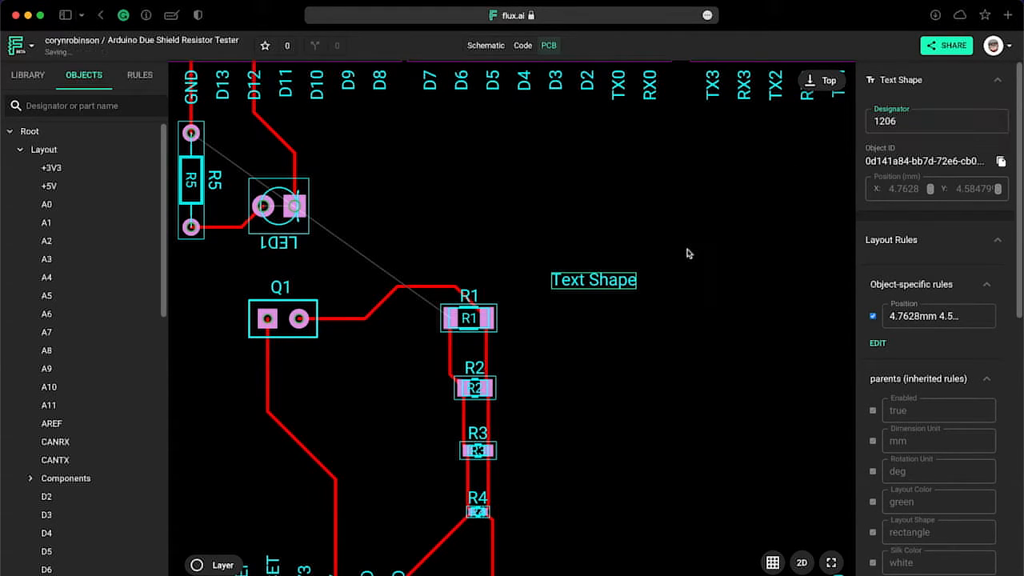
# Place the text shape directly to the right of R1 and set its designator to 1206.
pyautogui.moveTo(611, 291); pyautogui.dragTo(583, 342)
pyautogui.click(914, 120)
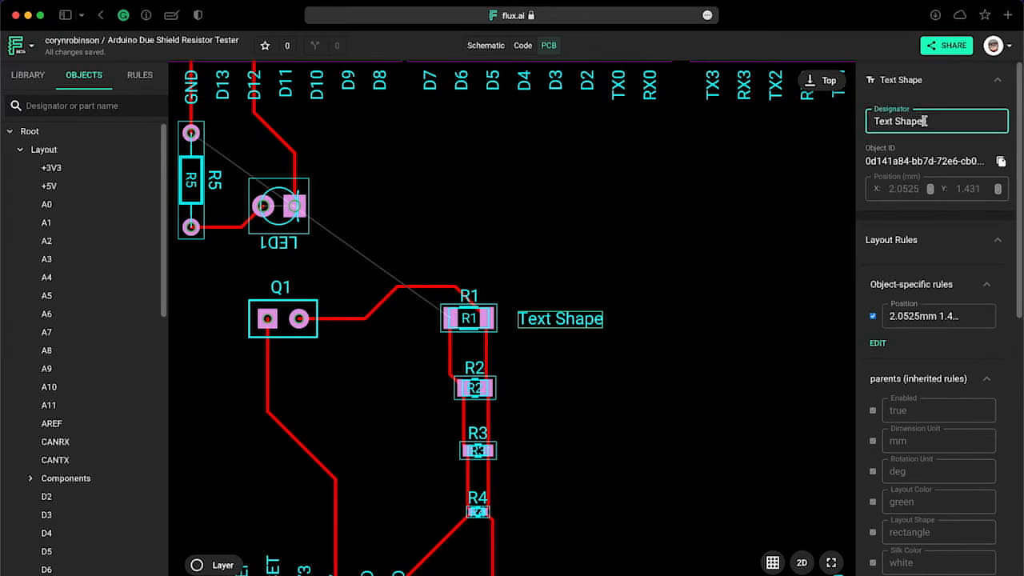
pyautogui.moveTo(928, 120); pyautogui.dragTo(868, 120)
pyautogui.write('1206')
pyautogui.press('Return')
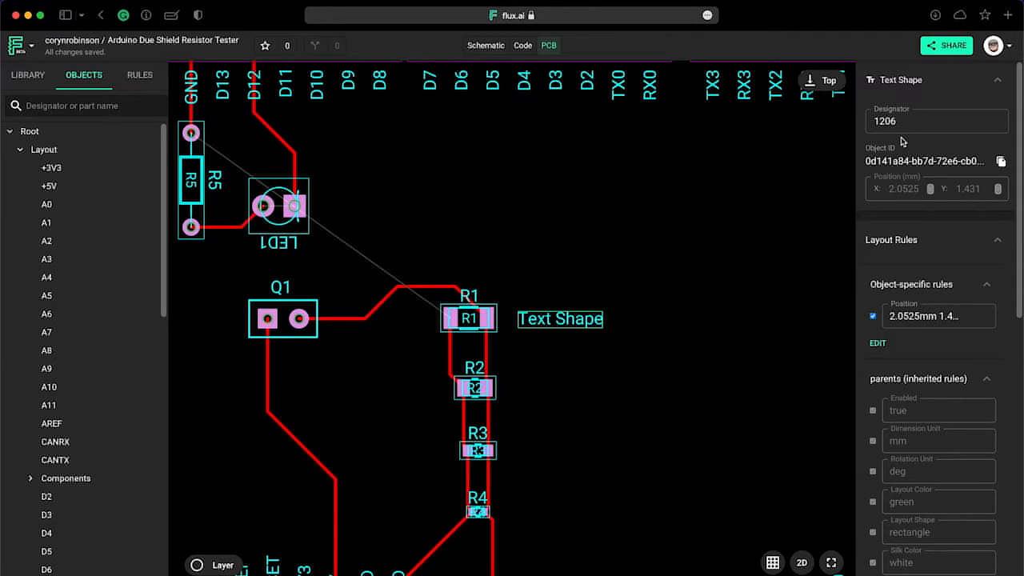
pyautogui.click(749, 238)
pyautogui.moveTo(566, 288); pyautogui.dragTo(529, 326)
pyautogui.click(576, 343)
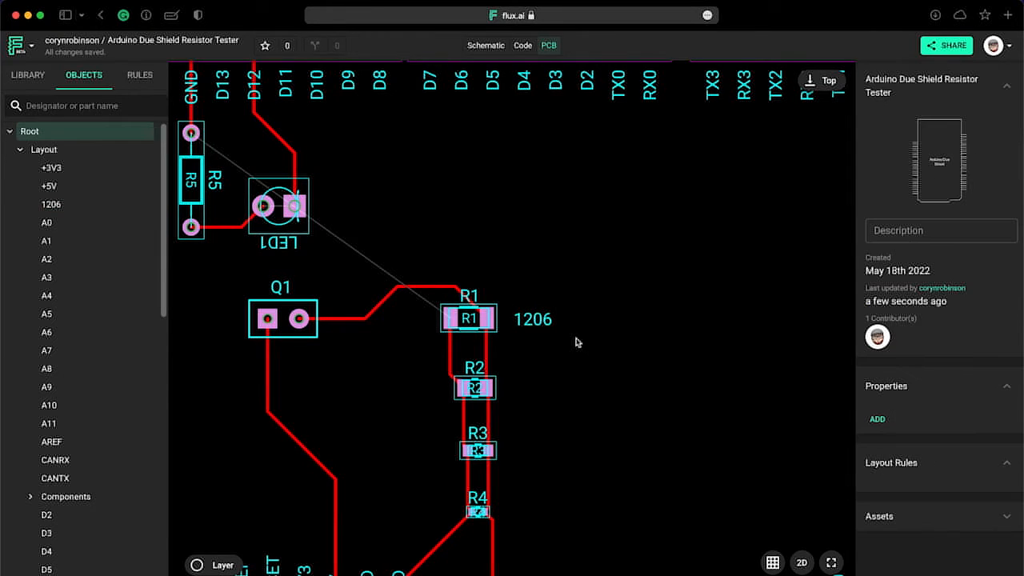
# Add a text shape to the layout in the empty area to the right of R2.
pyautogui.rightClick(542, 390)
pyautogui.moveTo(590, 427)
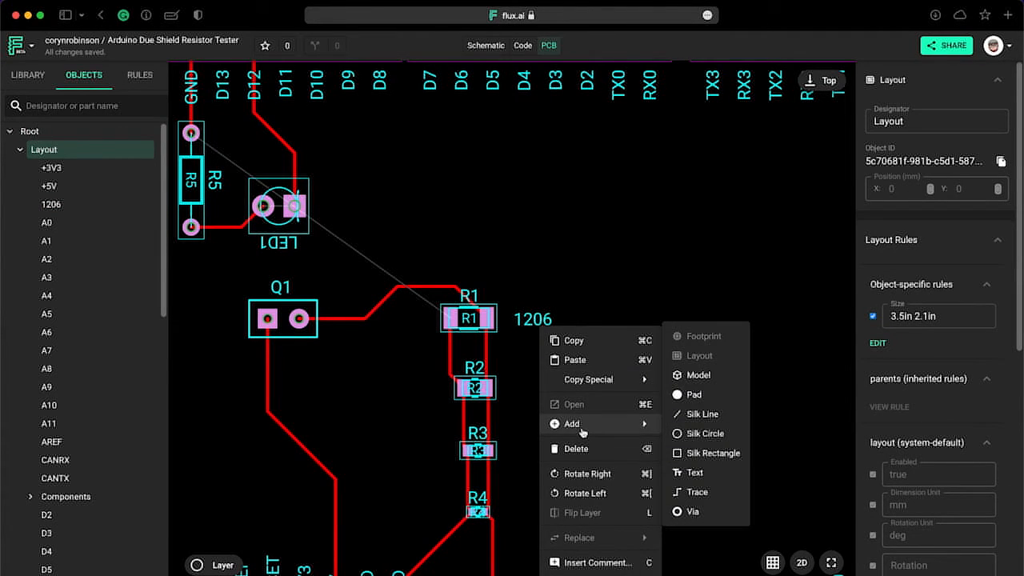
pyautogui.click(712, 471)
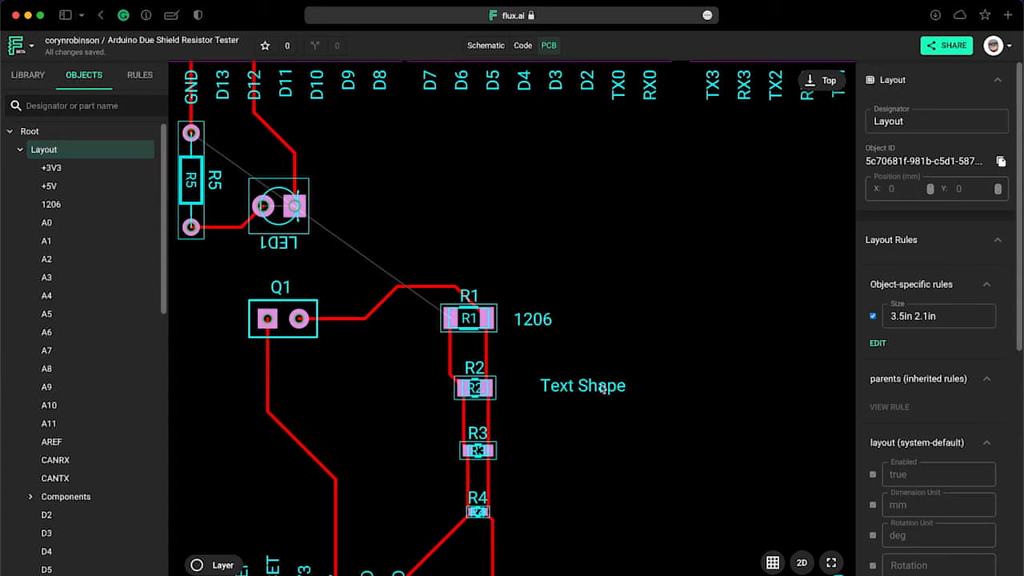
# Try to rename the text shape beside R2 as 0805.
pyautogui.click(602, 387)
pyautogui.moveTo(896, 120); pyautogui.dragTo(850, 121)
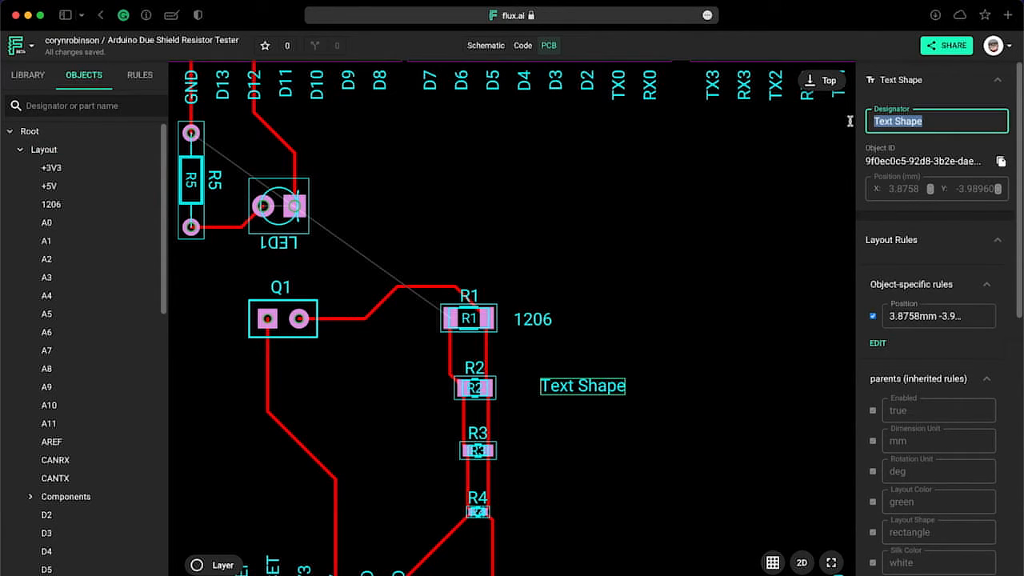
pyautogui.write('0805')
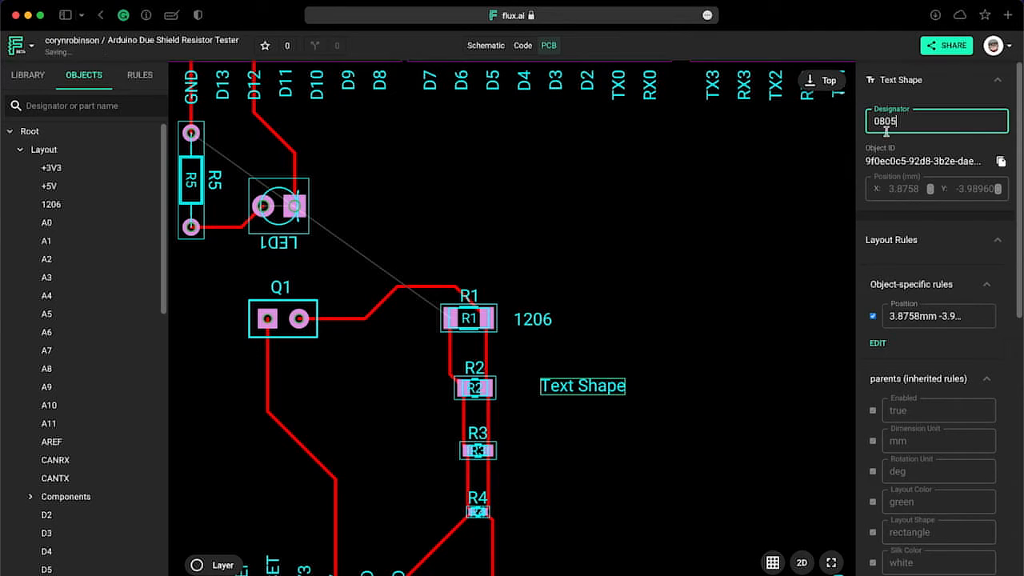
pyautogui.click(890, 146)
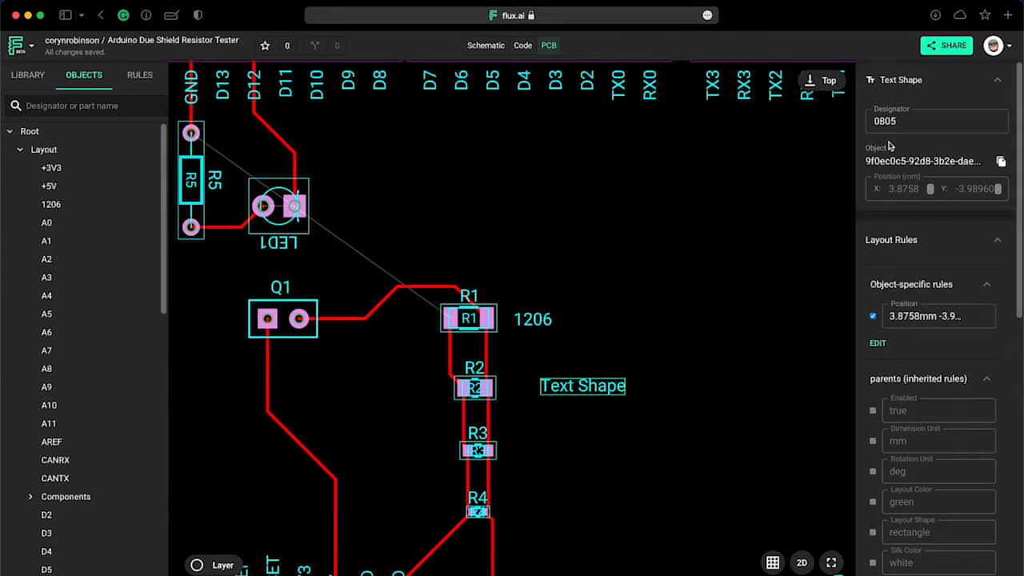
pyautogui.click(692, 275)
# Set the designator of the text shape beside R2 to 0805 and align the label under 1206.
pyautogui.click(600, 388)
pyautogui.click(896, 122)
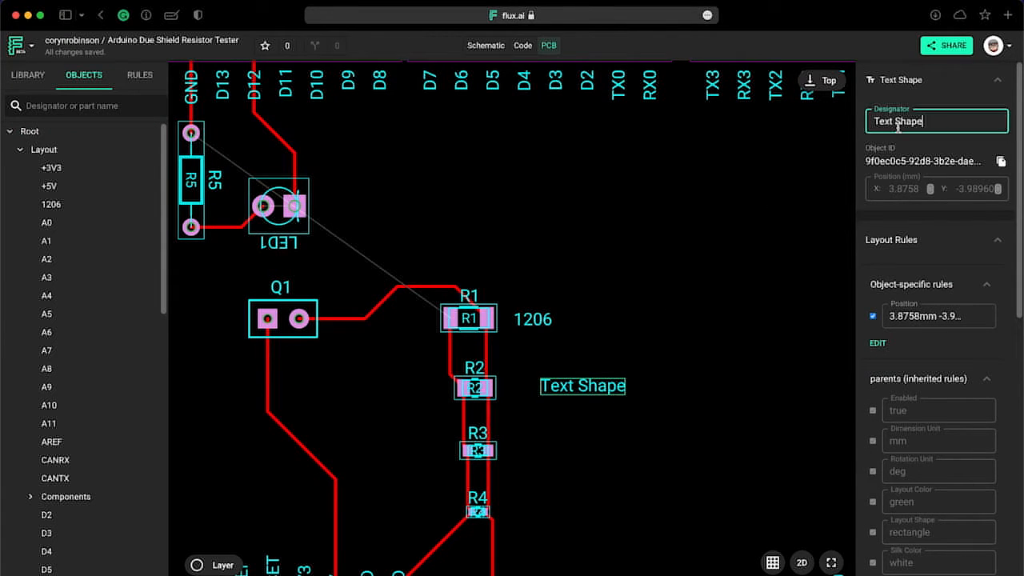
pyautogui.tripleClick(897, 123)
pyautogui.write('0805')
pyautogui.press('BackSpace')
pyautogui.press('BackSpace')
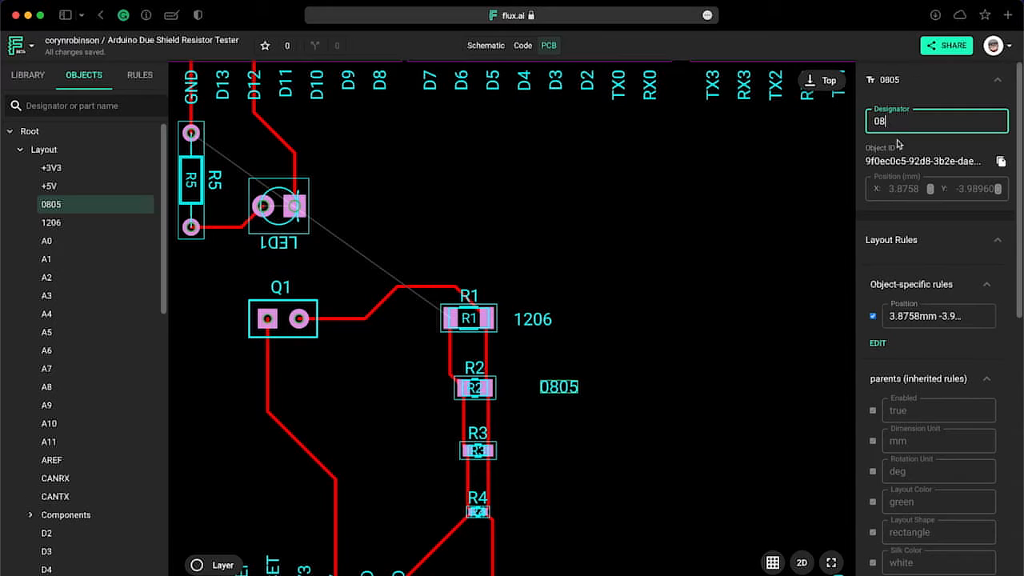
pyautogui.write('05')
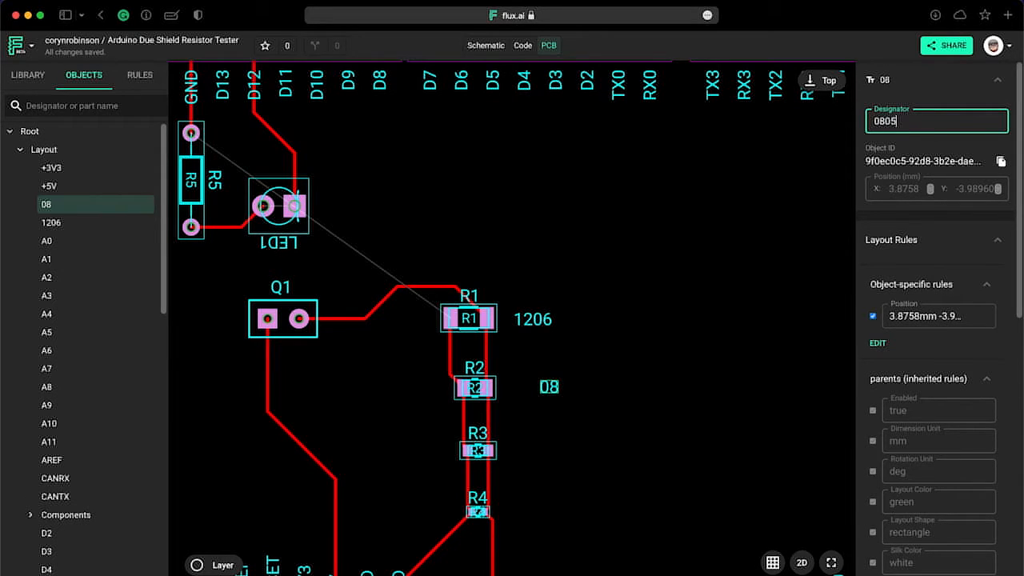
pyautogui.press('Return')
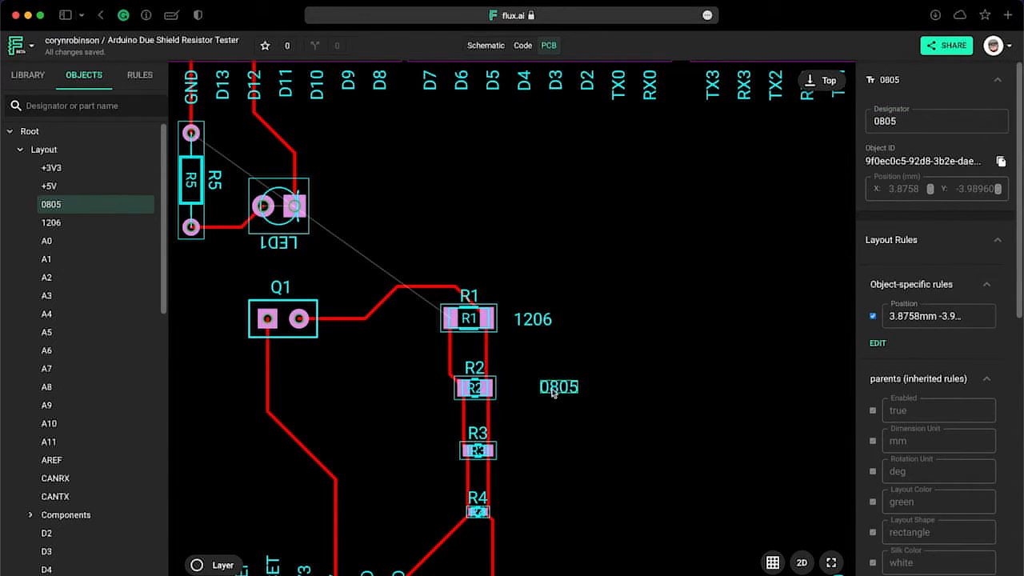
pyautogui.moveTo(554, 392); pyautogui.dragTo(532, 394)
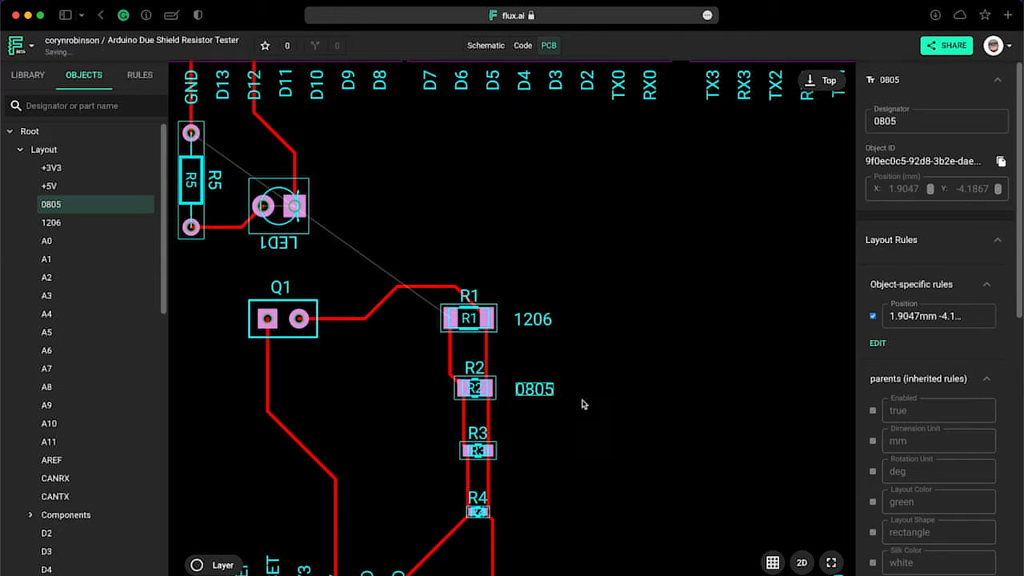
# Add a text shape to the layout in the empty area to the right of R3.
pyautogui.click(537, 453)
pyautogui.rightClick(537, 452)
pyautogui.moveTo(572, 425)
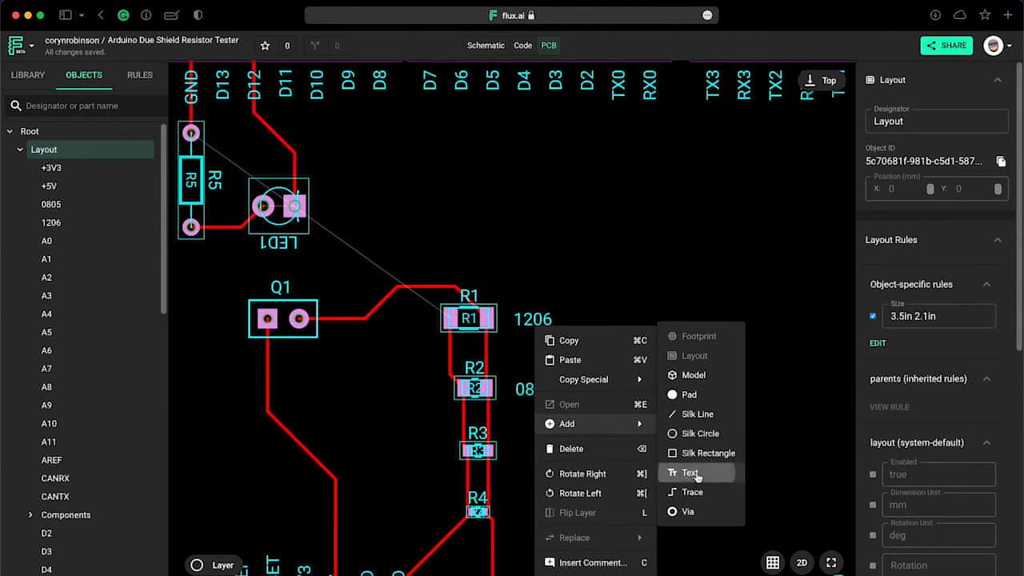
pyautogui.click(696, 473)
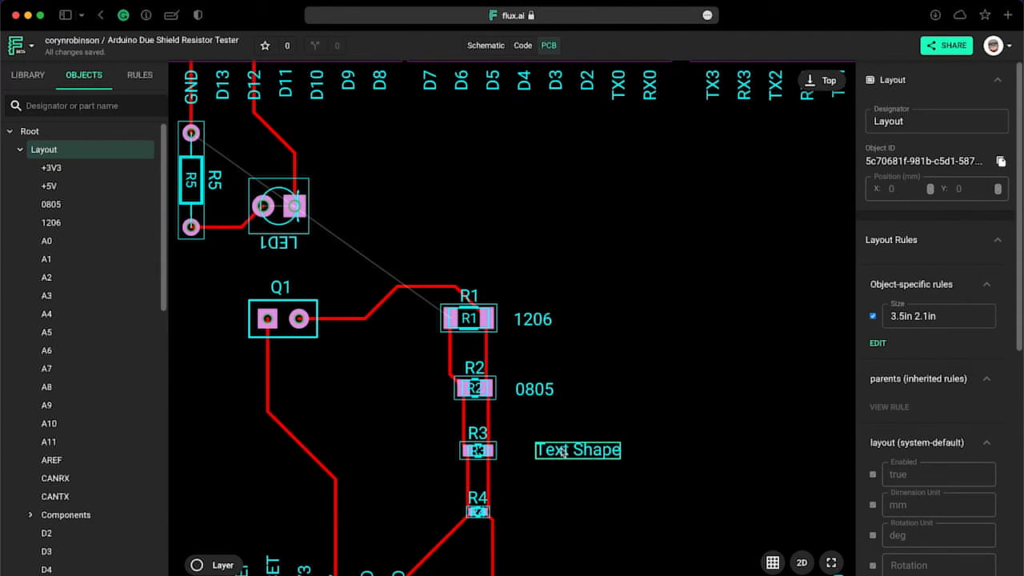
# Try to rename the text shape beside R3 as 0603.
pyautogui.click(563, 453)
pyautogui.moveTo(930, 121); pyautogui.dragTo(820, 122)
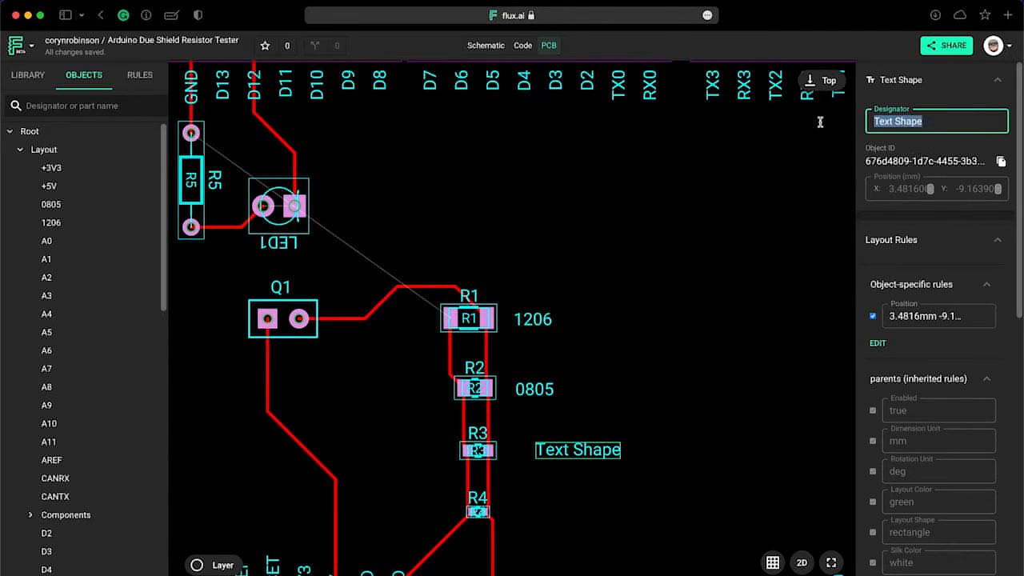
pyautogui.write('1206')
pyautogui.press('BackSpace')
pyautogui.press('BackSpace')
pyautogui.press('BackSpace')
pyautogui.press('BackSpace')
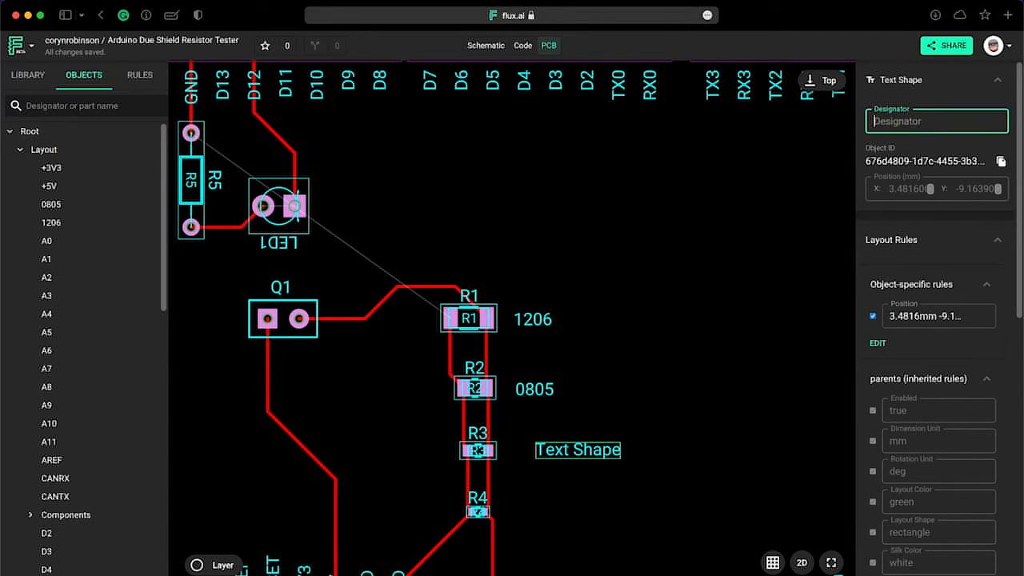
pyautogui.write('0603')
pyautogui.click(890, 145)
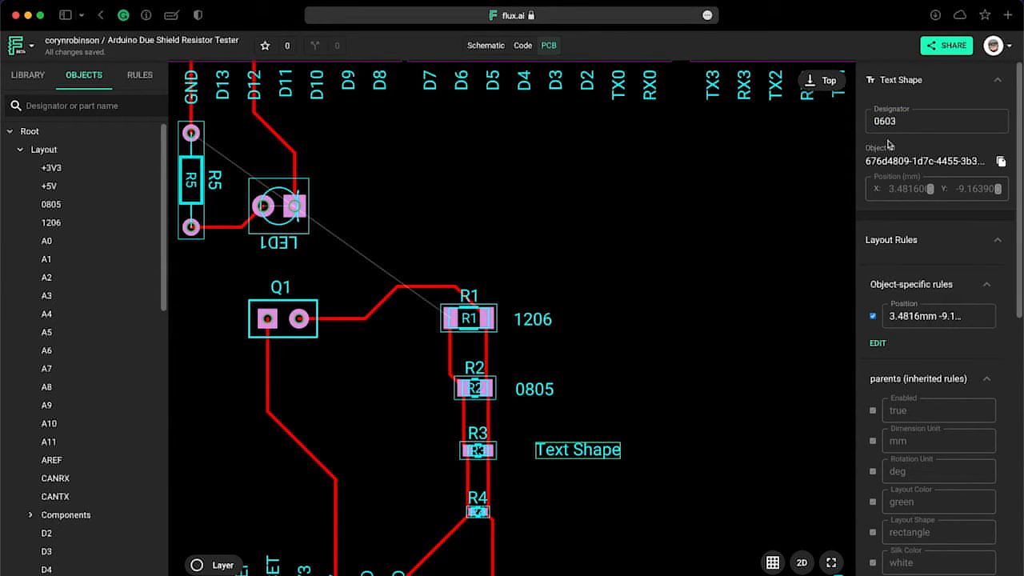
pyautogui.click(748, 295)
# Set the designator of the text shape beside R3 to 0603 and align the label under 0805.
pyautogui.click(620, 452)
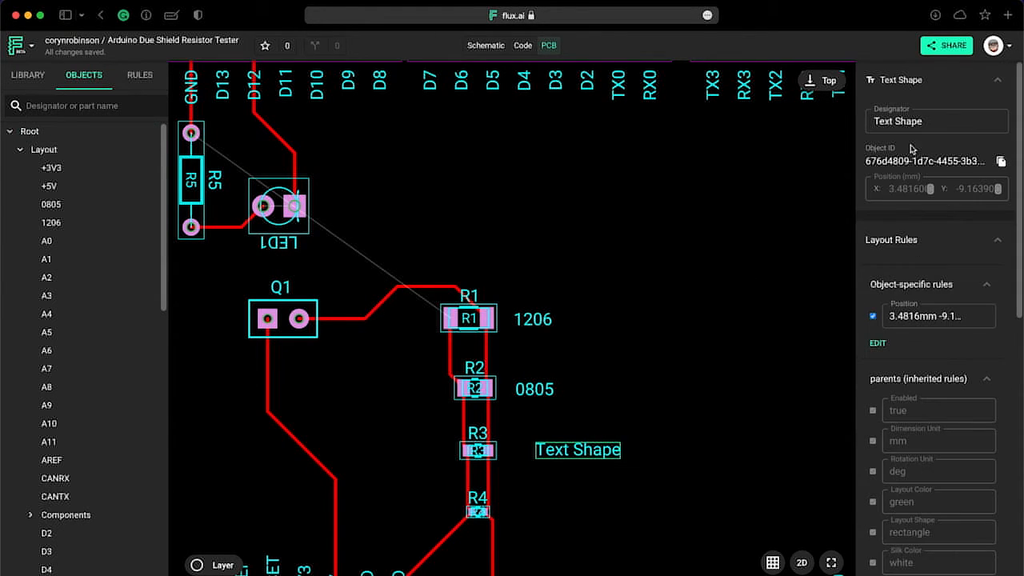
pyautogui.tripleClick(896, 121)
pyautogui.write('0603')
pyautogui.click(883, 142)
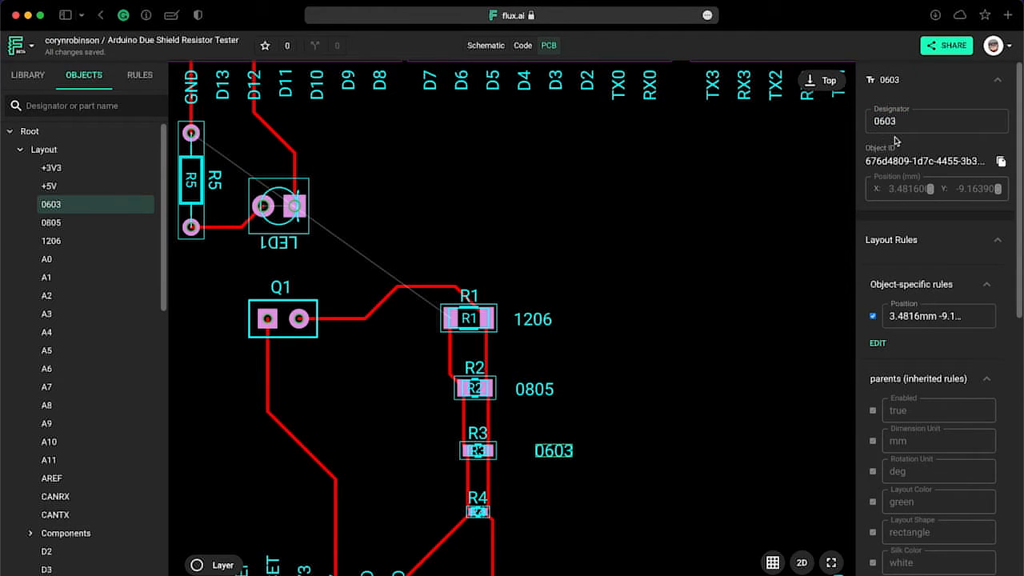
pyautogui.moveTo(563, 453); pyautogui.dragTo(546, 454)
pyautogui.click(619, 446)
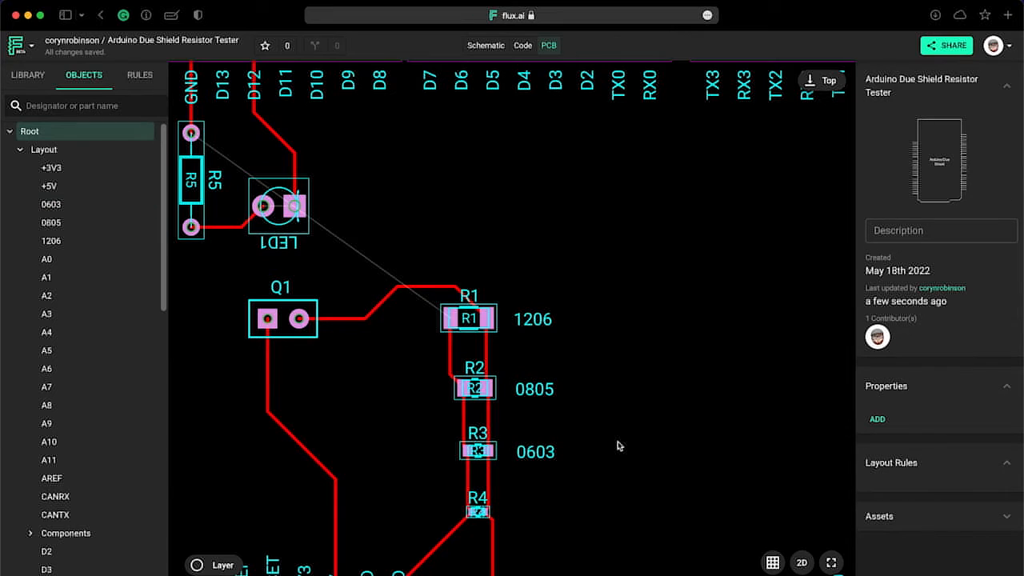
# Add a fourth text shape to the layout in the empty area to the right of the 0603 label.
pyautogui.rightClick(619, 445)
pyautogui.moveTo(664, 426)
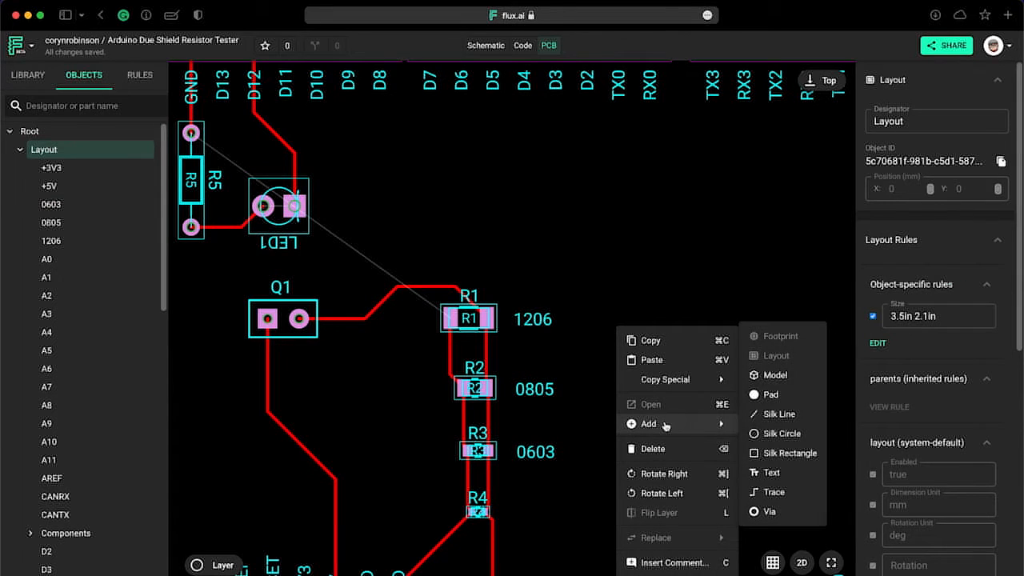
pyautogui.click(771, 473)
# Set the fourth text shape's designator to 0402 and move it beside R4, aligned under the 0603 label.
pyautogui.click(670, 446)
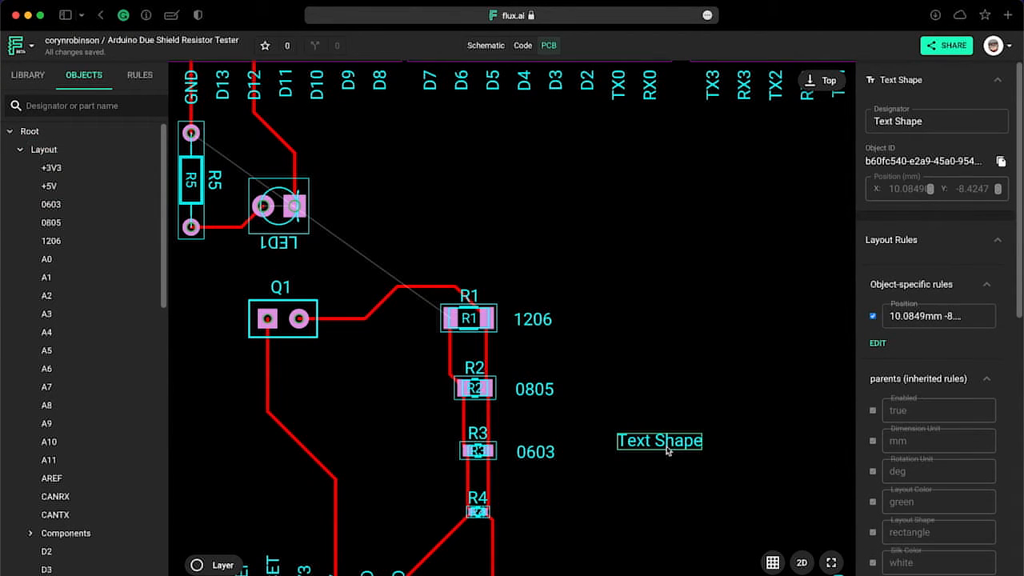
pyautogui.tripleClick(916, 122)
pyautogui.write('0402')
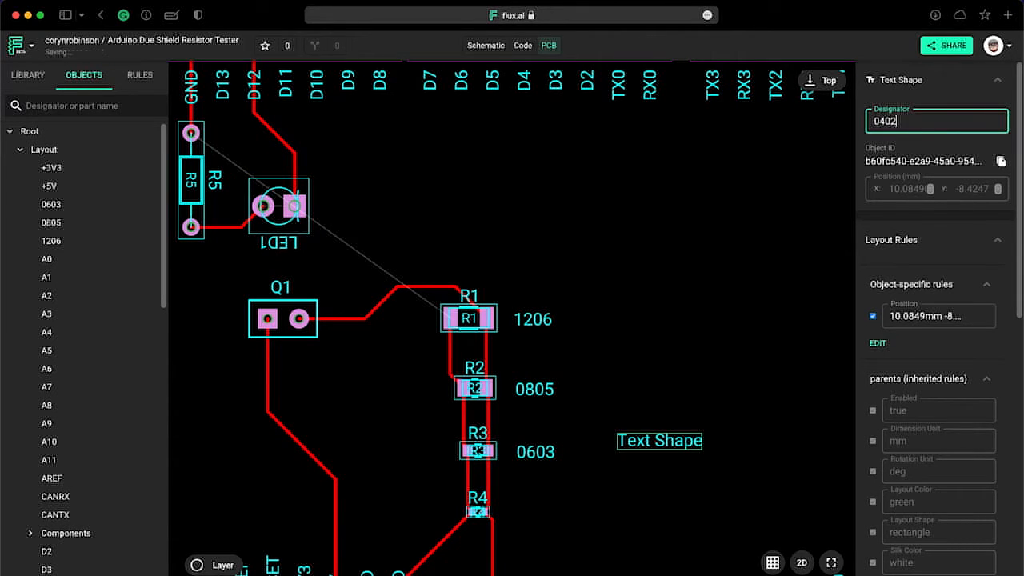
pyautogui.click(909, 139)
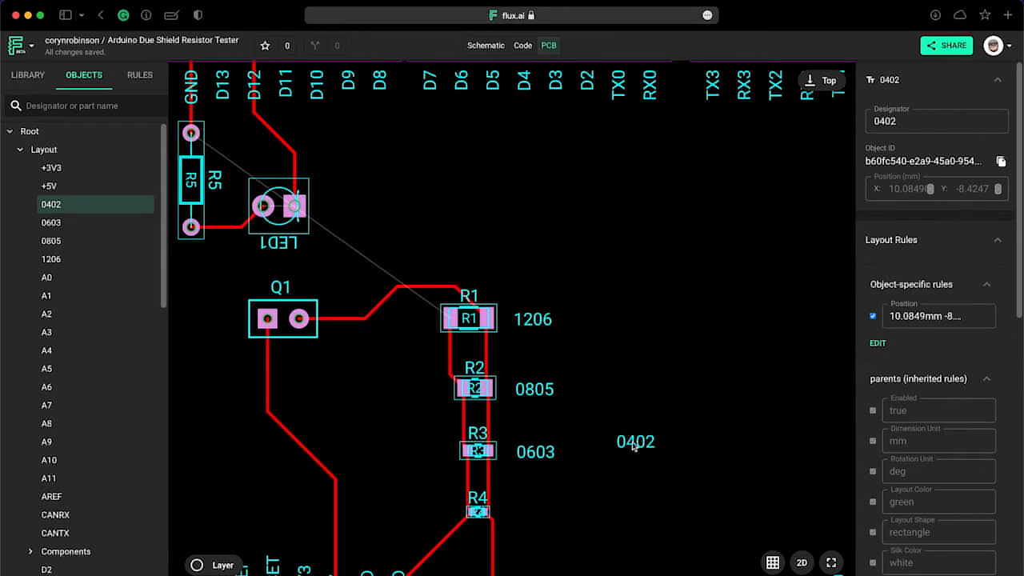
pyautogui.moveTo(634, 446); pyautogui.dragTo(535, 511)
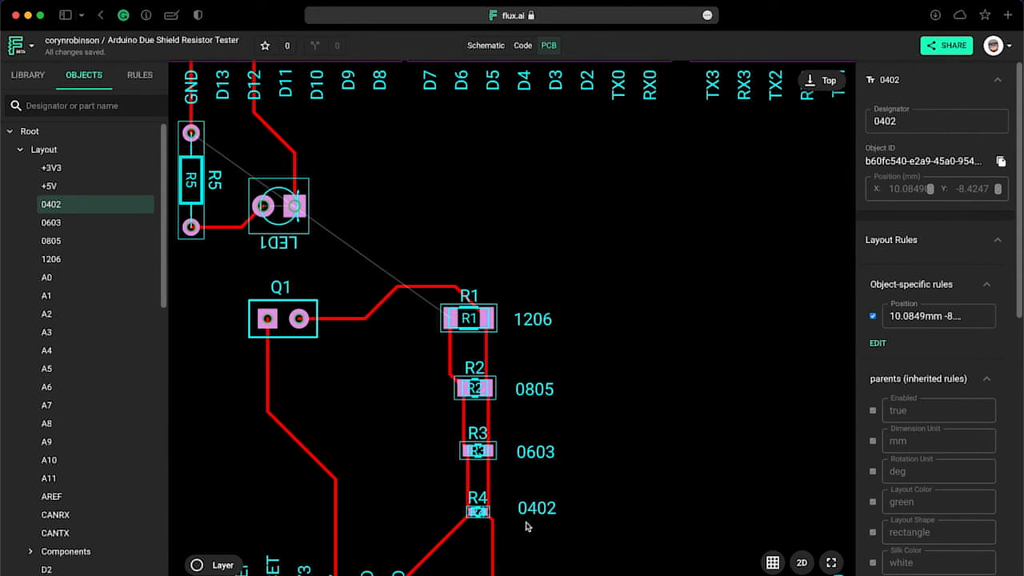
pyautogui.click(652, 480)
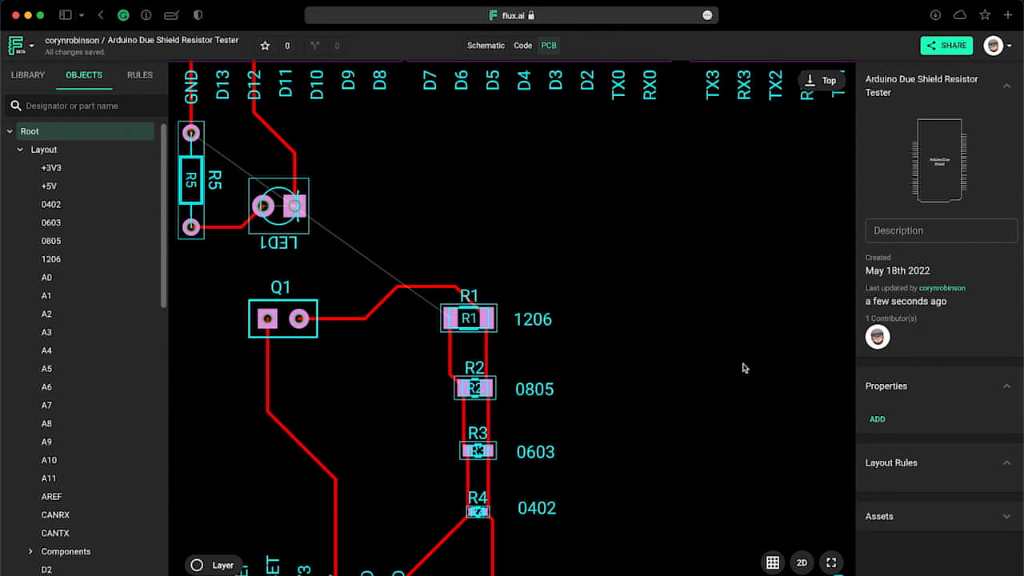
# Create a new rule for the project and name it Trace Width.
pyautogui.click(142, 76)
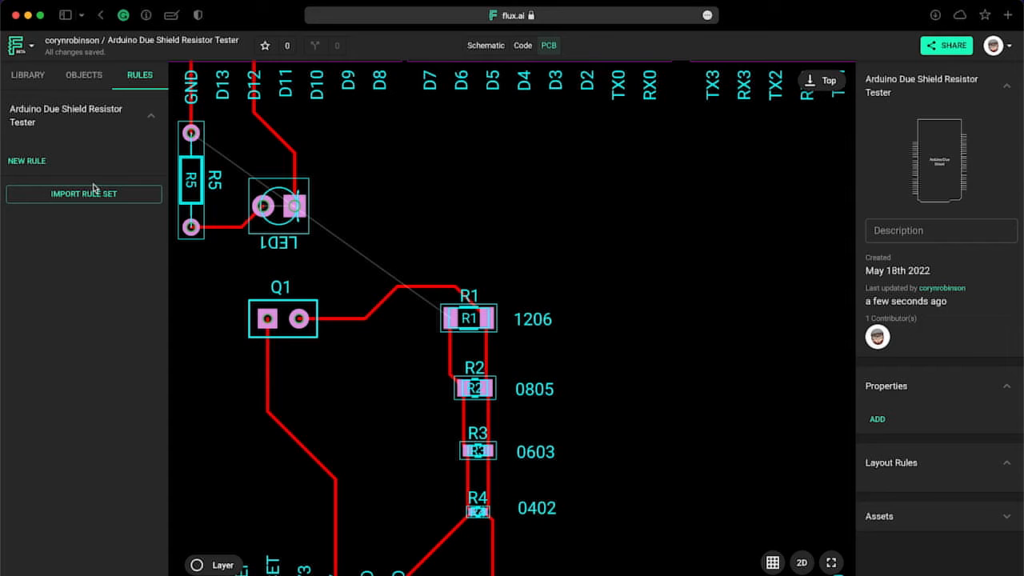
pyautogui.click(832, 563)
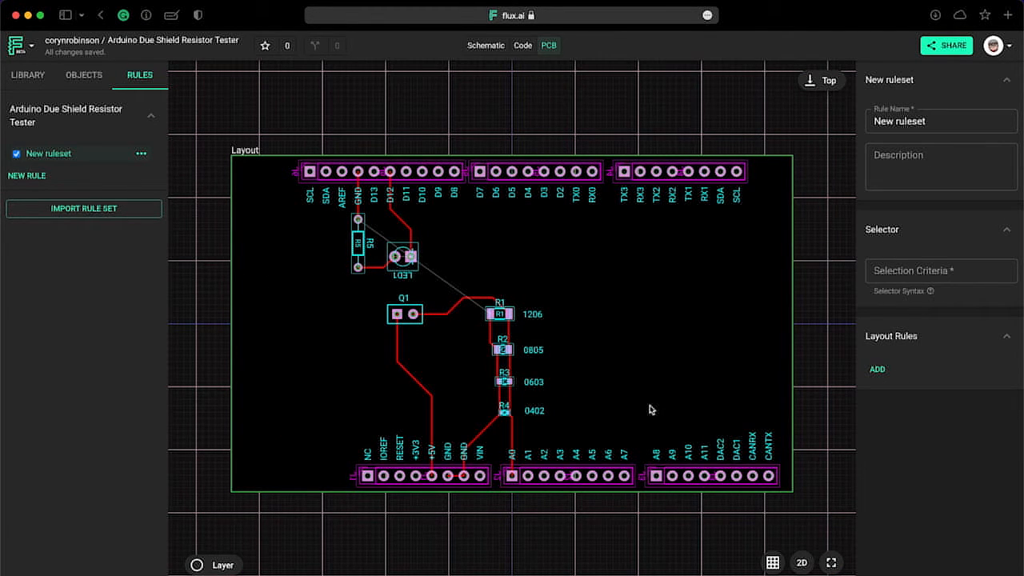
pyautogui.moveTo(928, 120); pyautogui.dragTo(870, 120)
pyautogui.write('Trace Wdit')
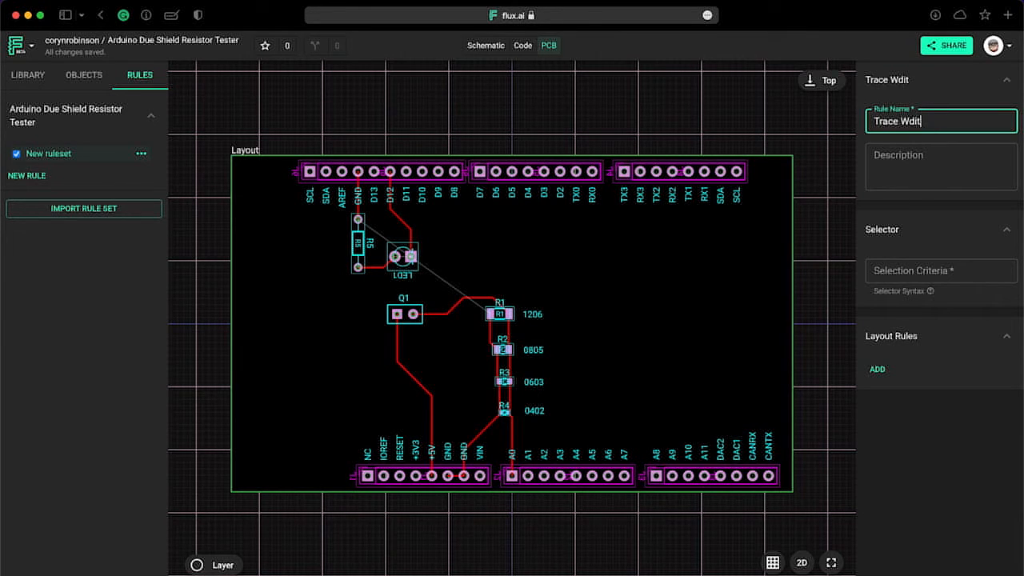
pyautogui.write('h')
pyautogui.press('BackSpace')
pyautogui.press('BackSpace')
pyautogui.press('BackSpace')
pyautogui.press('BackSpace')
pyautogui.write('idth')
# Set the selection criteria of the Trace Width rule to trace.
pyautogui.press('Tab')
pyautogui.press('Tab')
pyautogui.press('Tab')
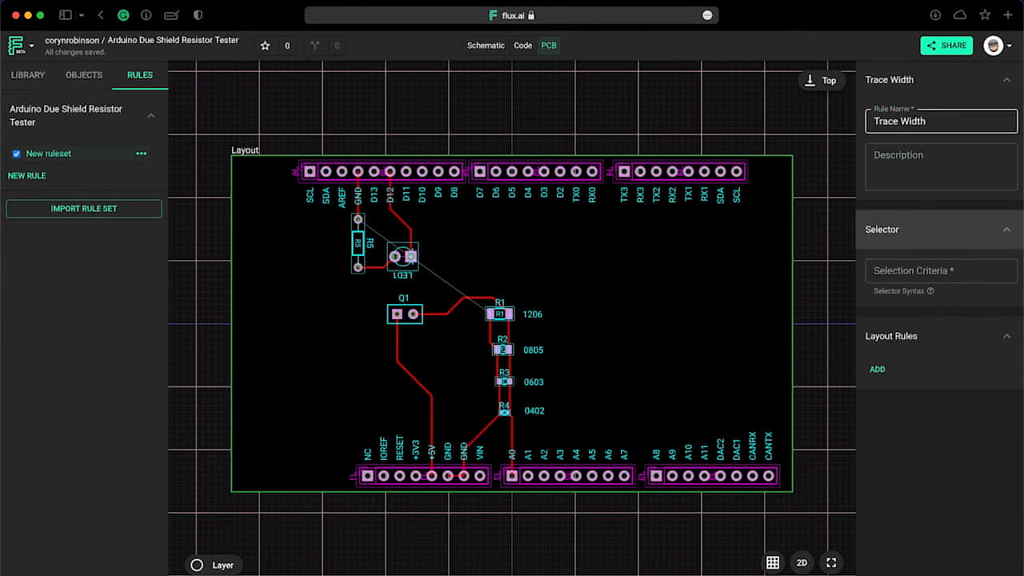
pyautogui.write('trace')
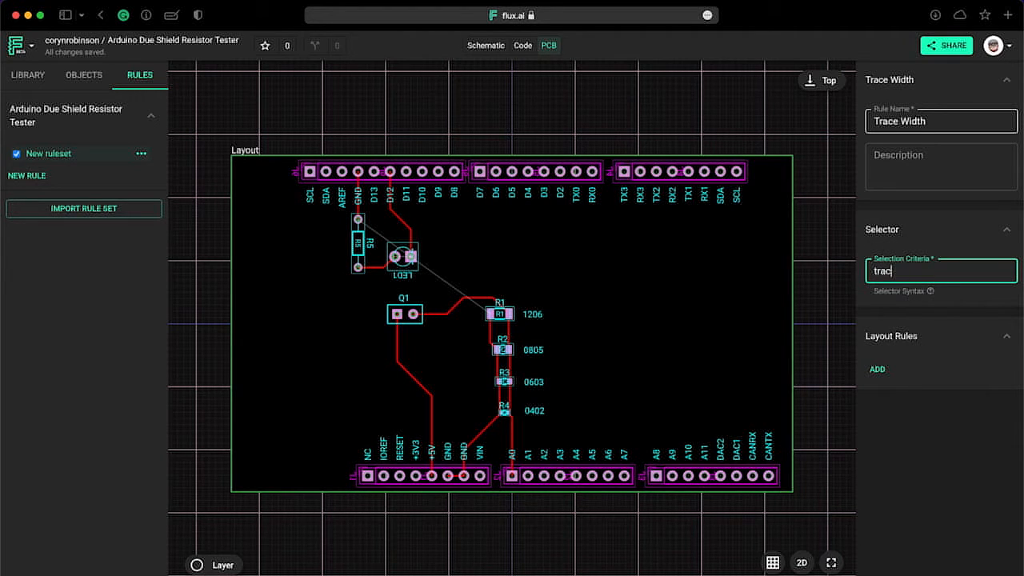
# Add a Trace Width layout rule to the ruleset.
pyautogui.click(878, 369)
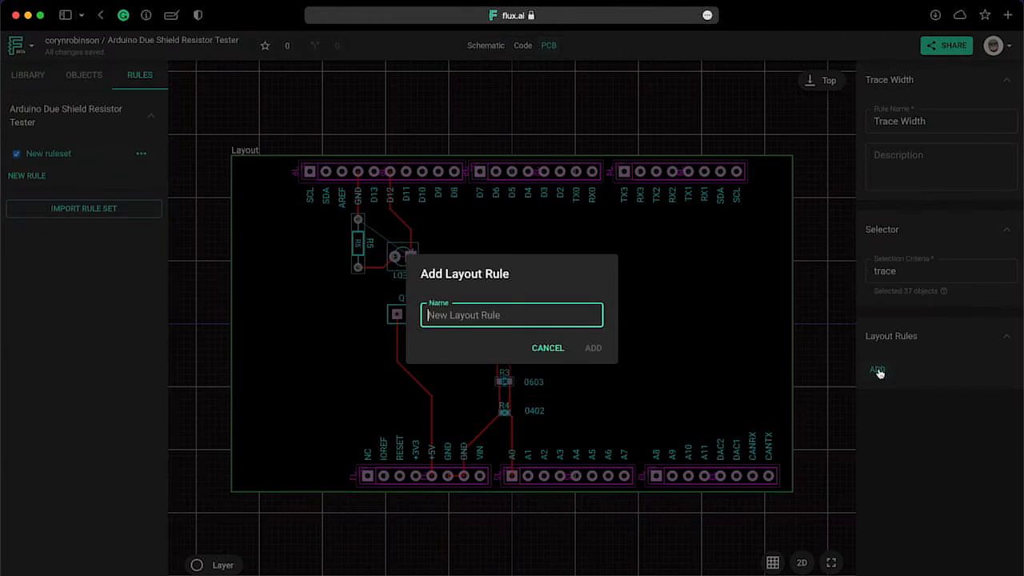
pyautogui.write('trace')
pyautogui.press('Return')
pyautogui.press('Return')
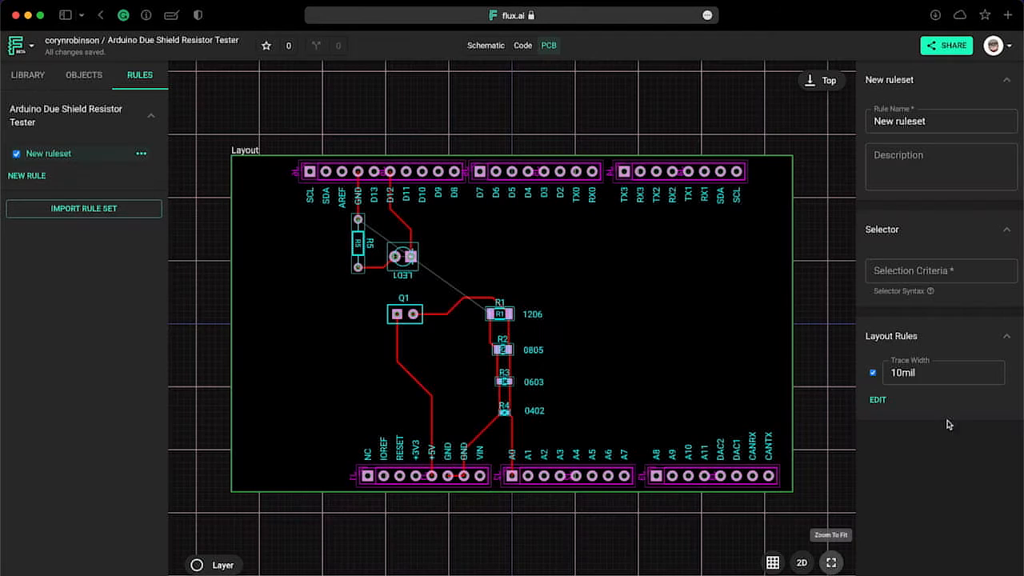
# Set the trace width in the layout rule to 20mil.
pyautogui.click(919, 372)
pyautogui.press('BackSpace')
pyautogui.write('2')
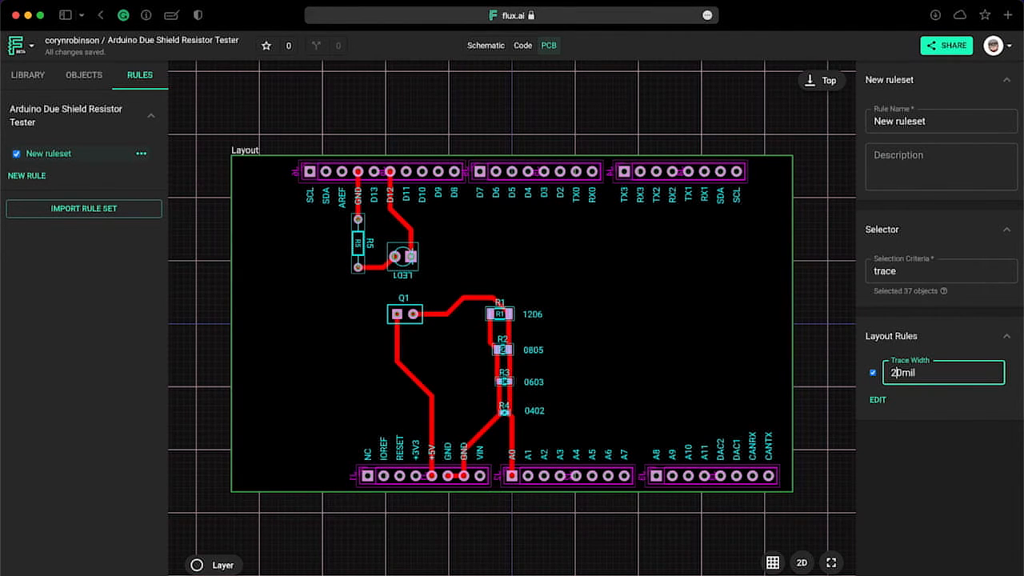
pyautogui.click(920, 464)
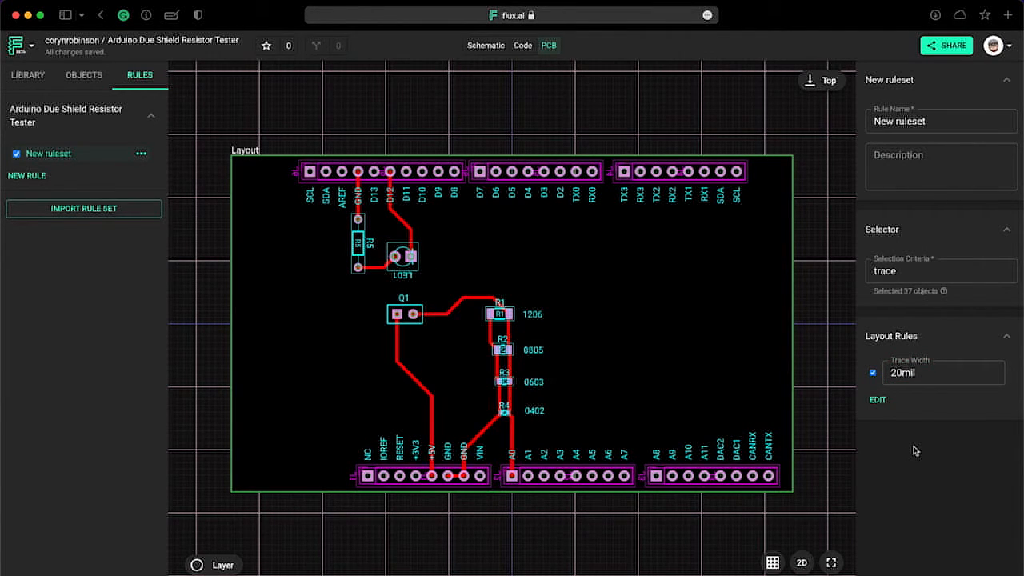
# Show the board in 3D and examine the traces, components and resistor labels from several angles.
pyautogui.click(801, 563)
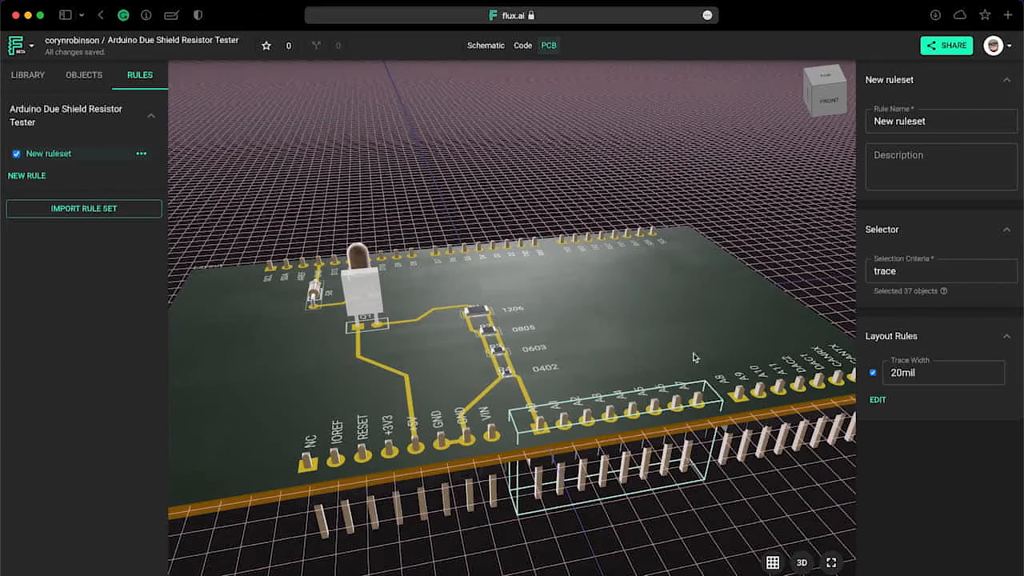
pyautogui.moveTo(694, 357); pyautogui.dragTo(620, 380)
pyautogui.moveTo(775, 332); pyautogui.dragTo(527, 384)
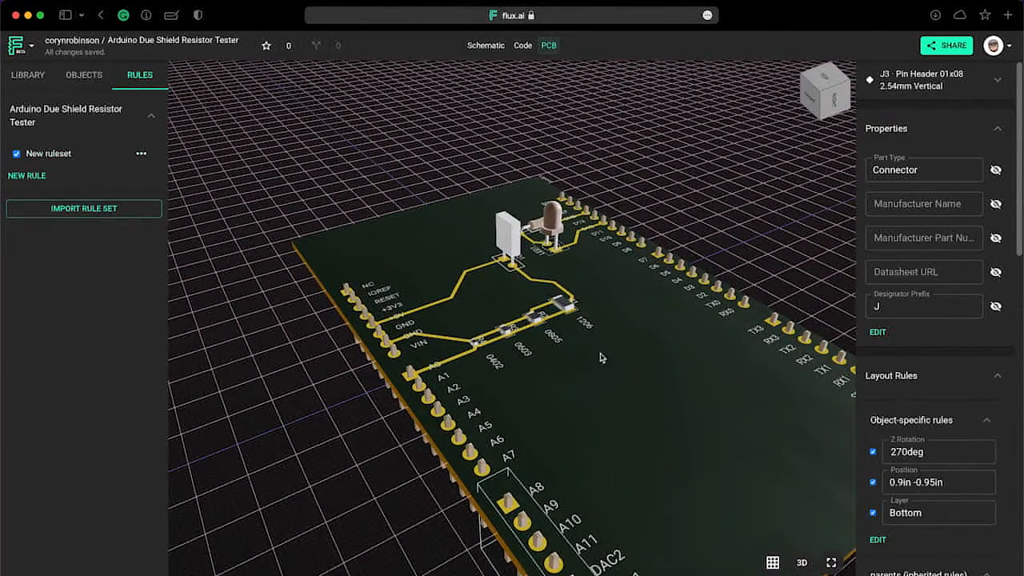
pyautogui.moveTo(654, 329); pyautogui.dragTo(545, 373, button='right')
pyautogui.moveTo(720, 427); pyautogui.dragTo(265, 409)
pyautogui.moveTo(617, 442); pyautogui.dragTo(616, 500, button='right')
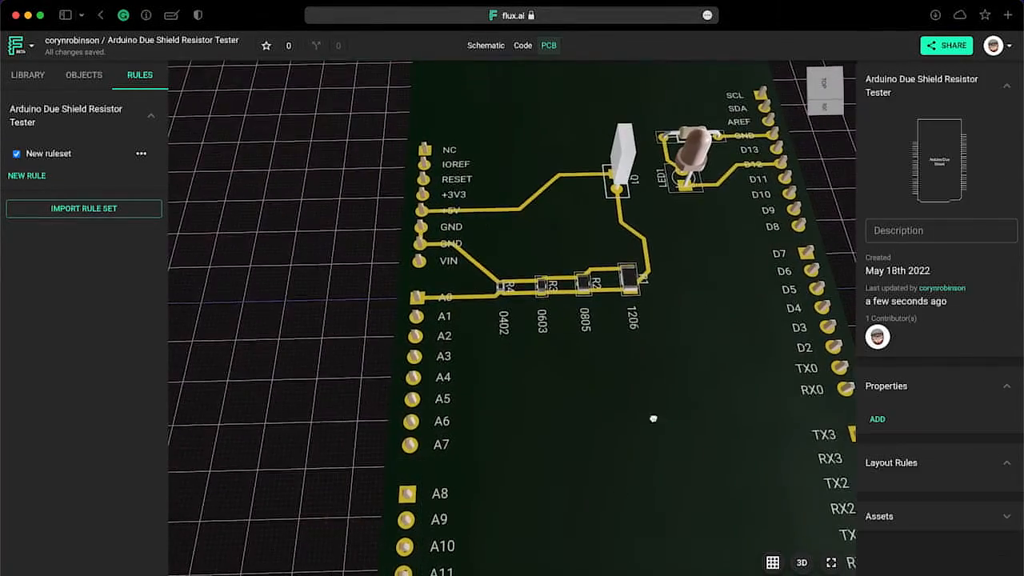
pyautogui.moveTo(653, 419); pyautogui.dragTo(533, 393, button='right')
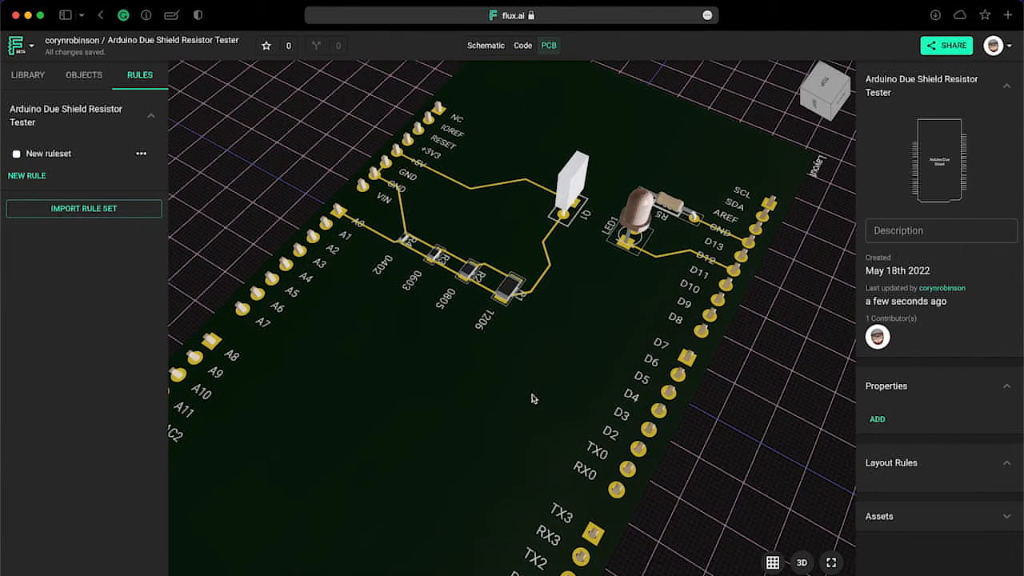
pyautogui.moveTo(533, 394); pyautogui.dragTo(534, 443, button='right')
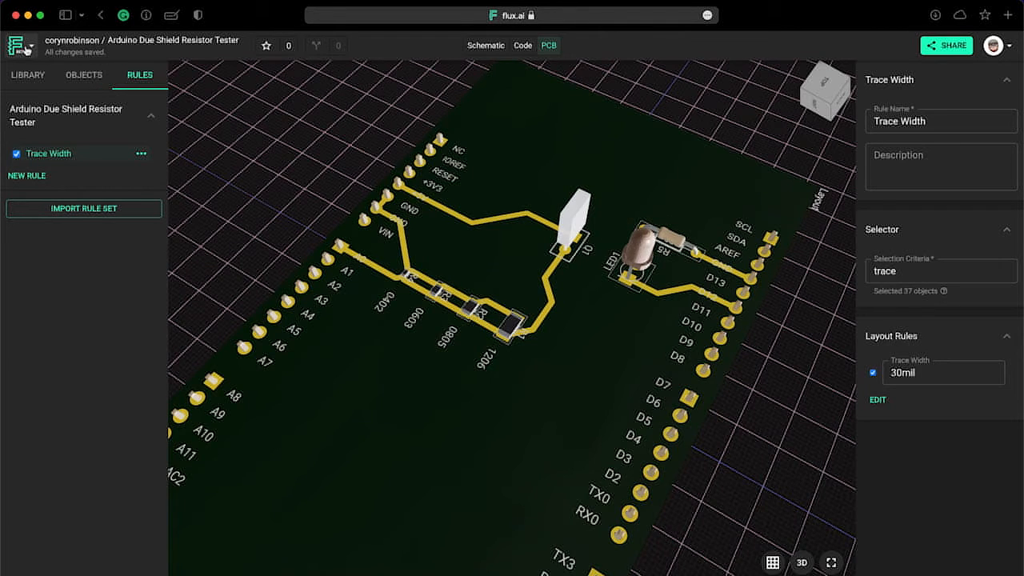
pyautogui.click(27, 48)
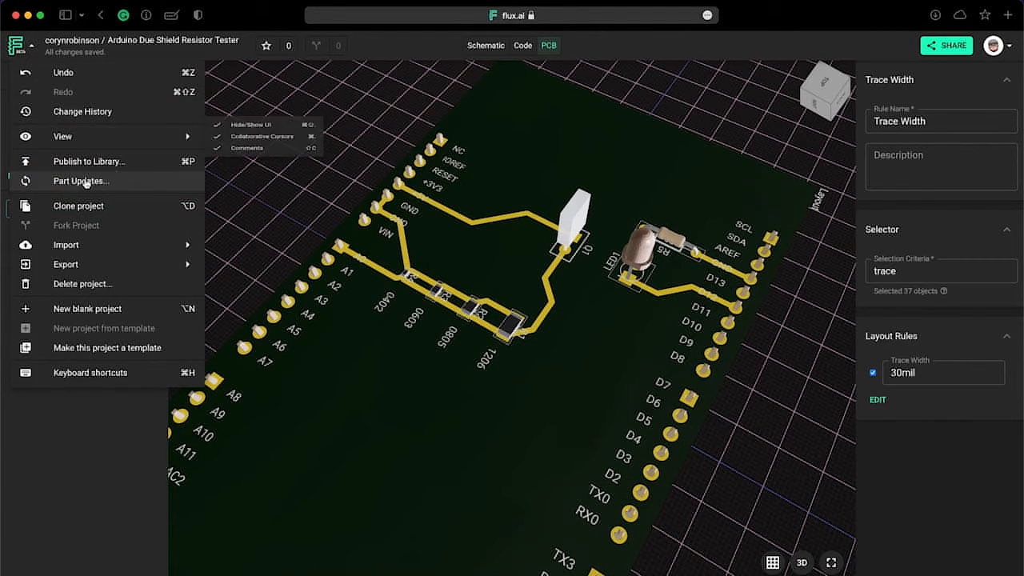
pyautogui.moveTo(124, 265)
pyautogui.moveTo(222, 284)
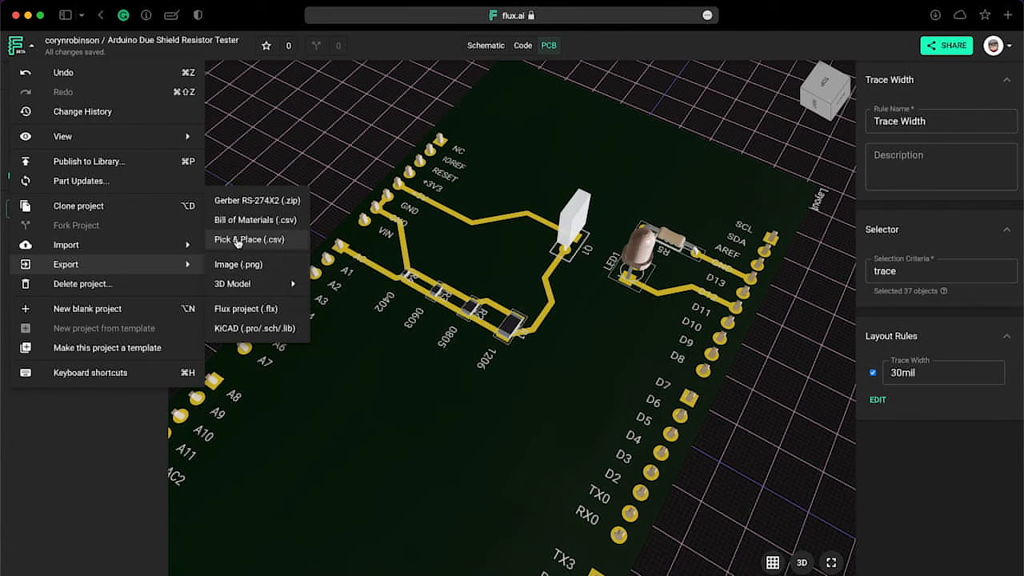
pyautogui.click(244, 207)
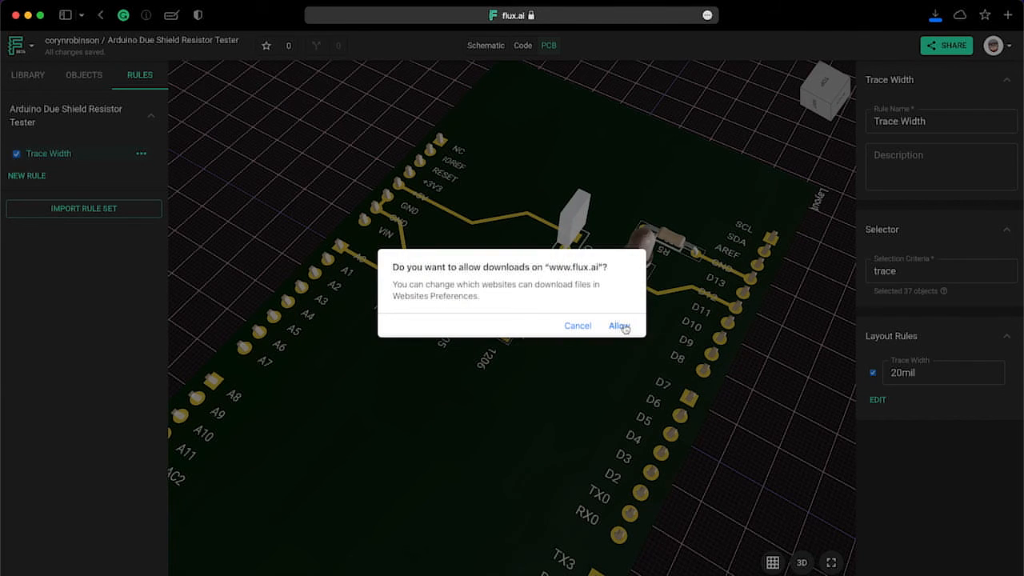
pyautogui.click(623, 325)
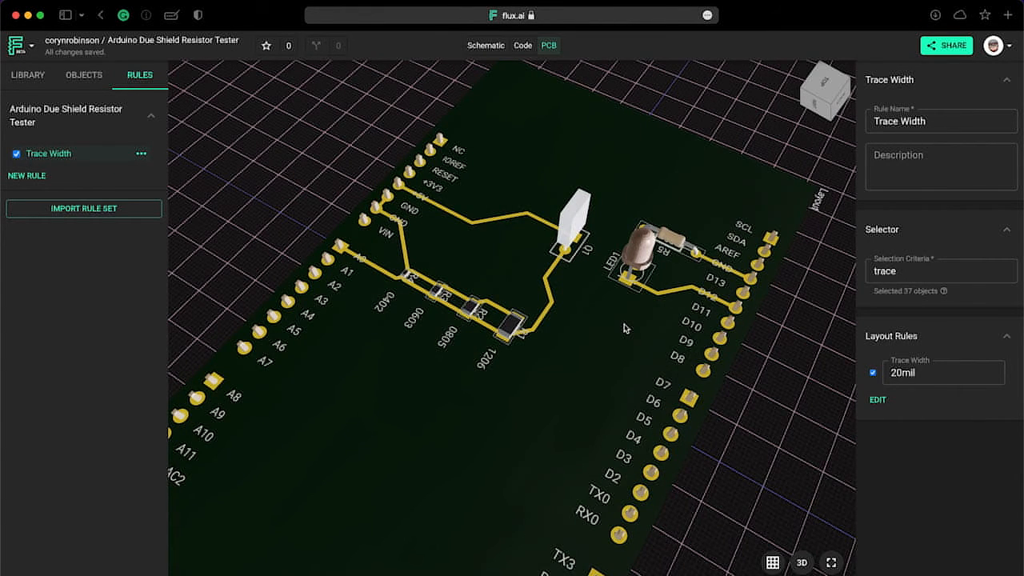